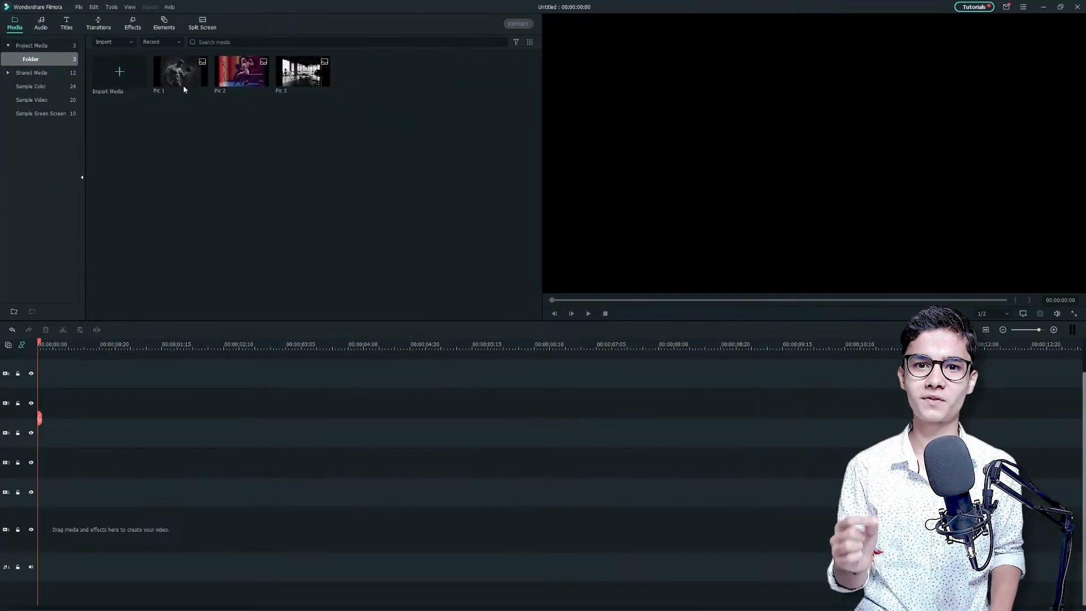
Place Pic 1 at the start of the first video track and add the Modern Pattern Promo Pack Lowerthird 03 title on track 3
left_click_drag(182, 82, 102, 538)
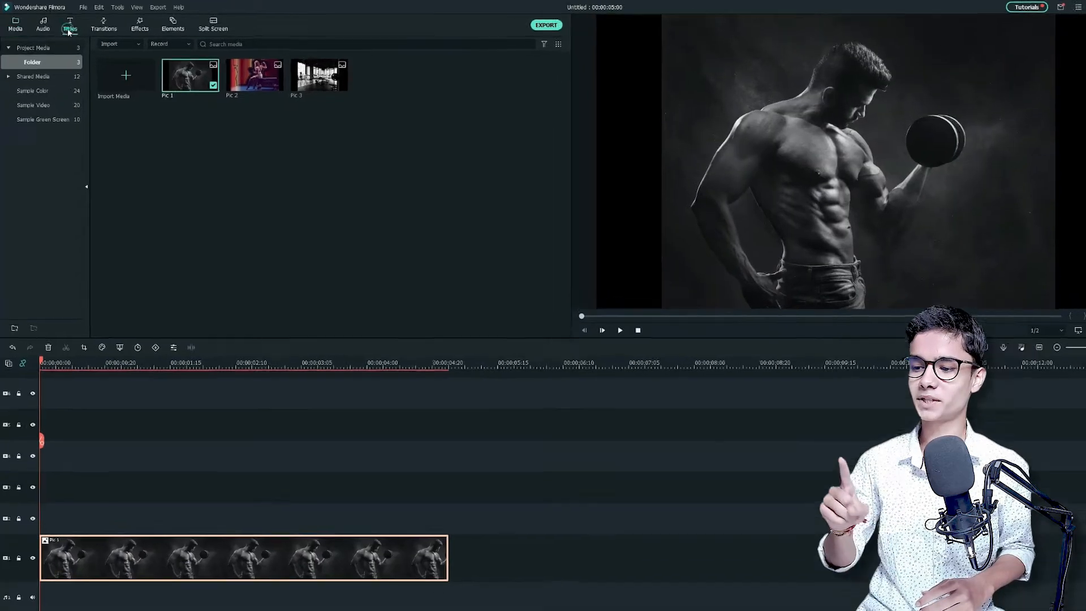
left_click(66, 24)
left_click(143, 45)
type("modern pattern promo")
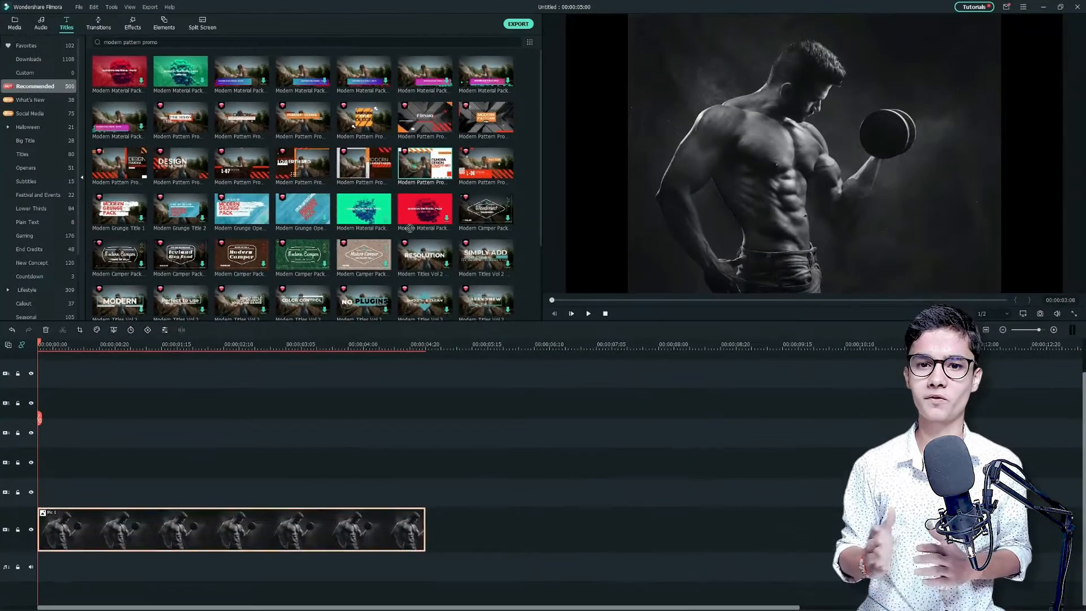
left_click_drag(409, 229, 245, 441)
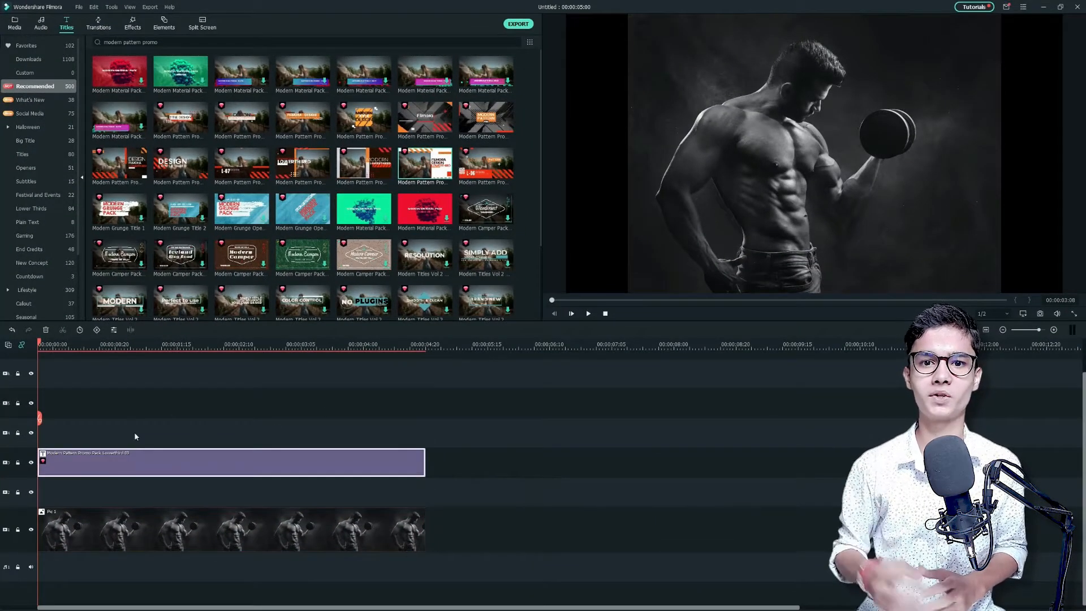
Search the effects for "fitness power" and apply the Fitness Power - Overlay effect to the Pic 1 clip
left_click(124, 531)
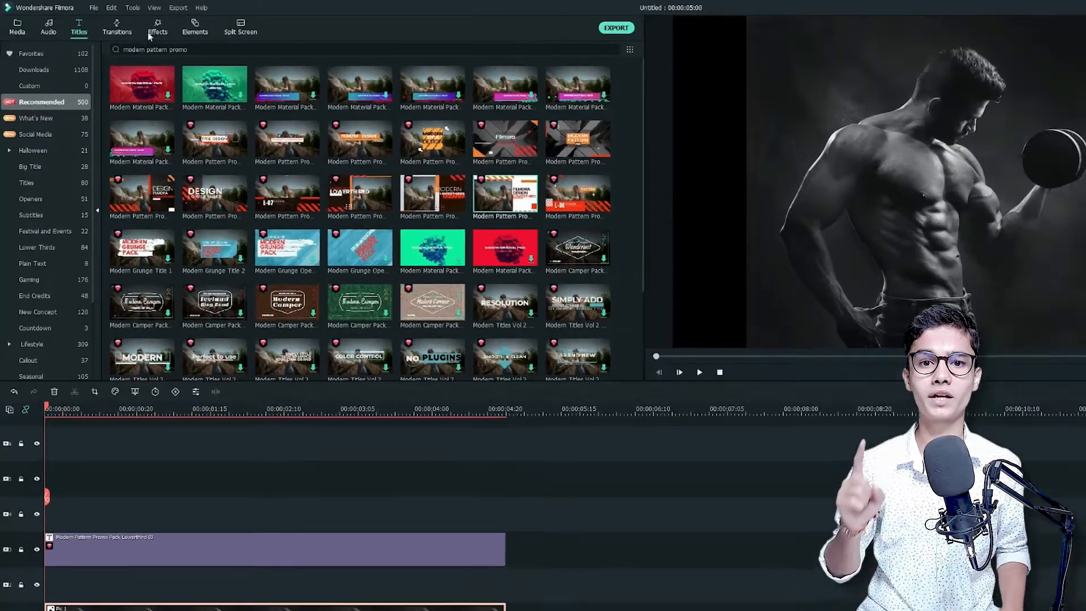
left_click(132, 23)
type("fitness power")
key("Return")
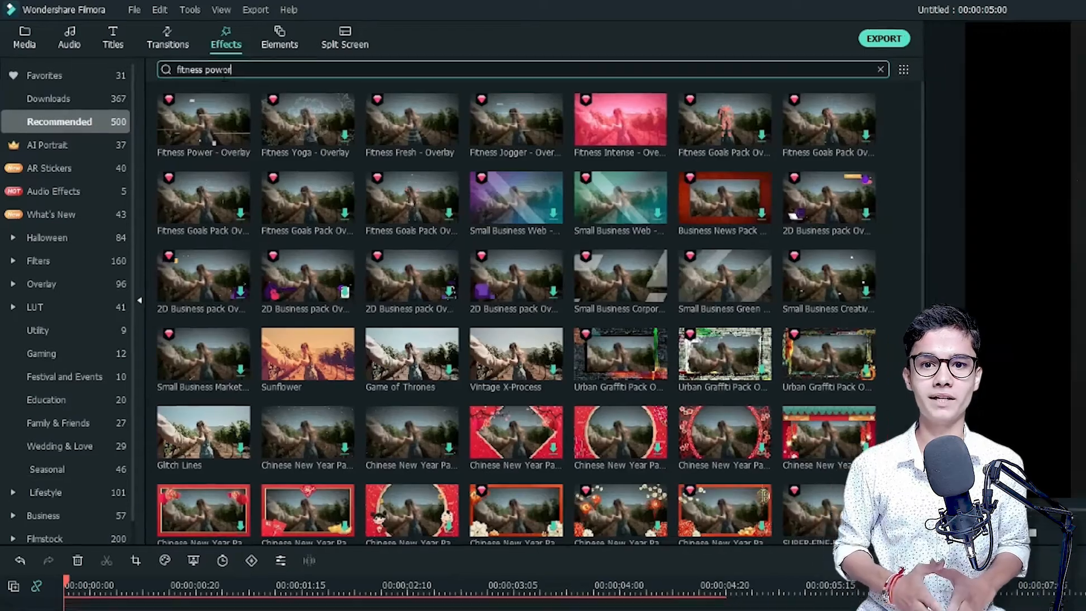
left_click_drag(198, 122, 121, 544)
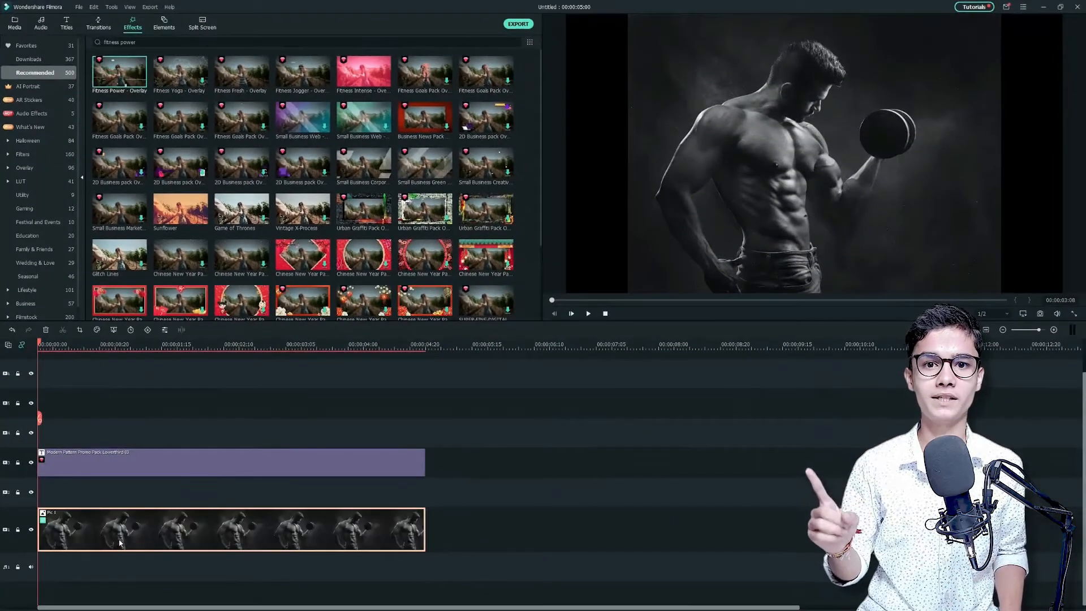
Preview the opening up to about 00:00:00:18 and lock the track holding the title clip
key("space")
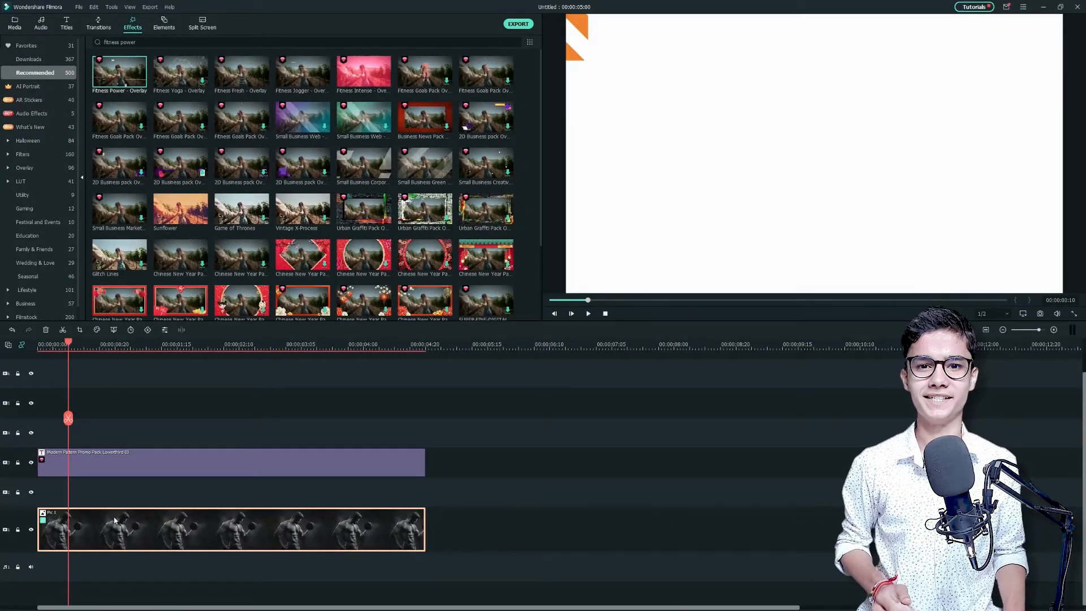
left_click_drag(69, 346, 94, 355)
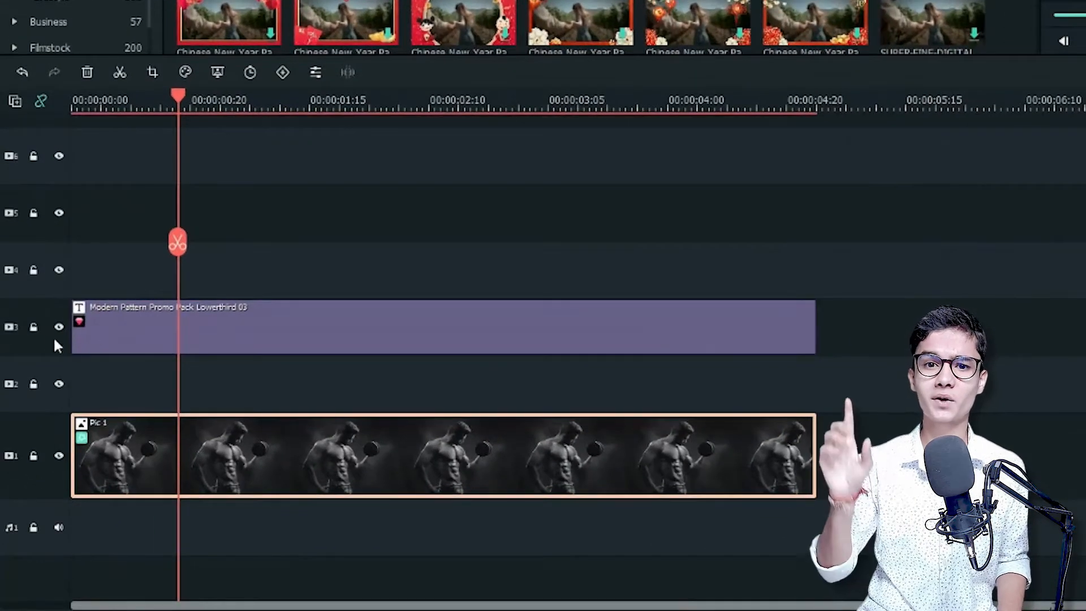
left_click(33, 327)
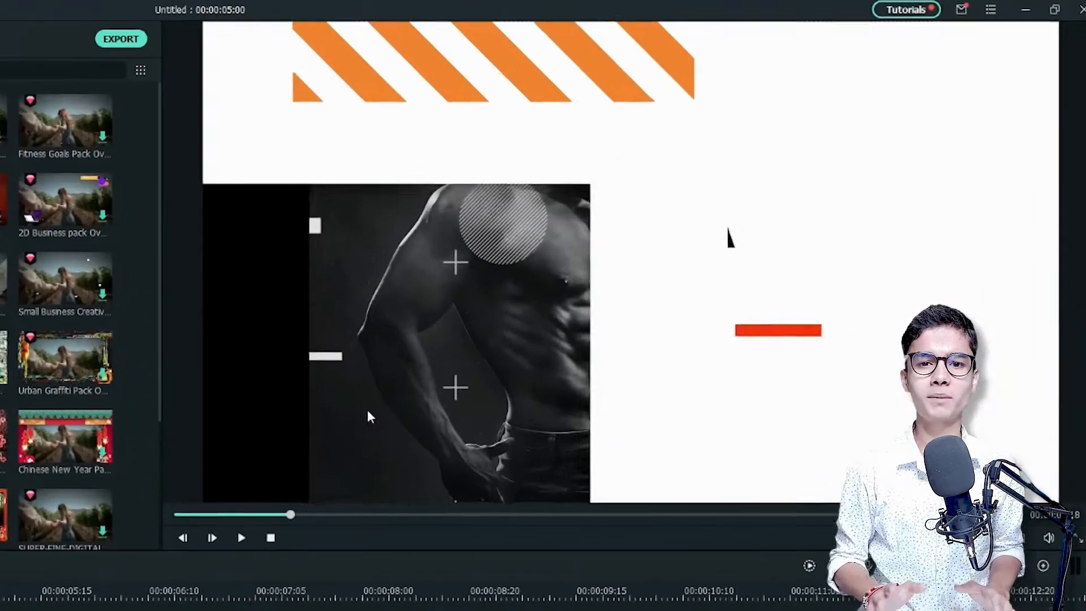
Scale Pic 1 to 111.73% at position X -173.1, Y -61.0, and split it at 00:00:00:17
left_click(661, 239)
left_click_drag(675, 243, 644, 252)
left_click_drag(333, 433, 255, 437)
left_click_drag(171, 41, 80, 1)
left_click_drag(317, 310, 376, 359)
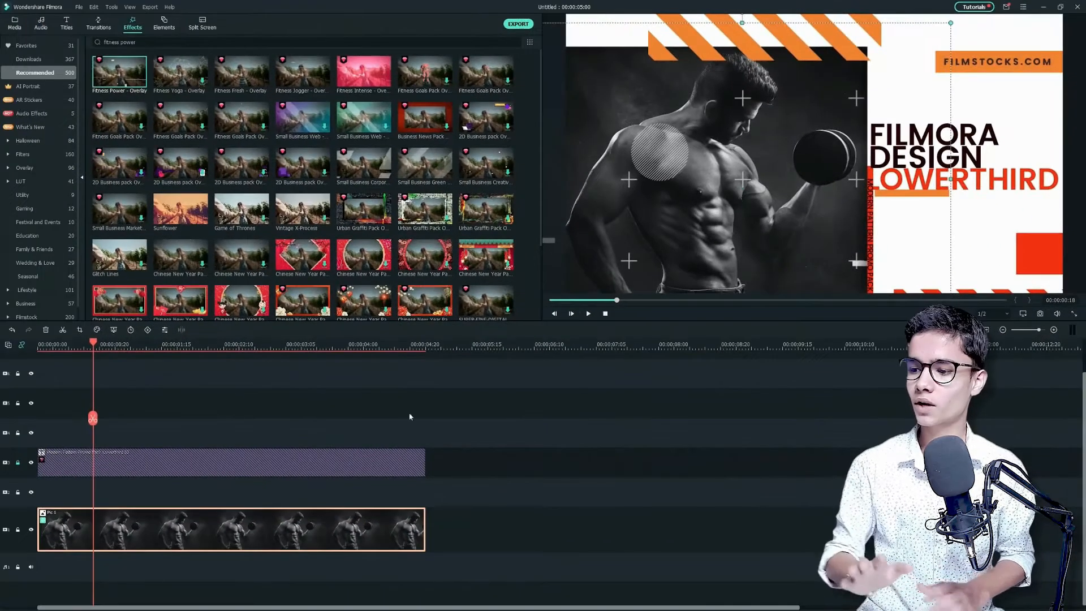
key("Left")
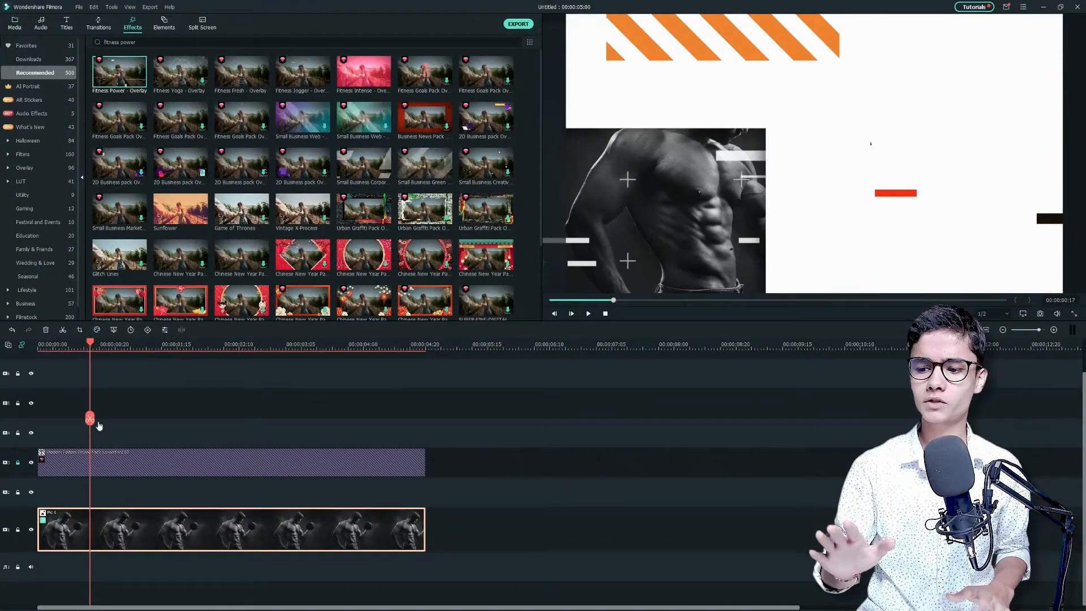
left_click(90, 419)
Apply the Fade In animation to Pic 1's short first part, ending before the cut, and the Boom! motion to its second part
double_click(64, 534)
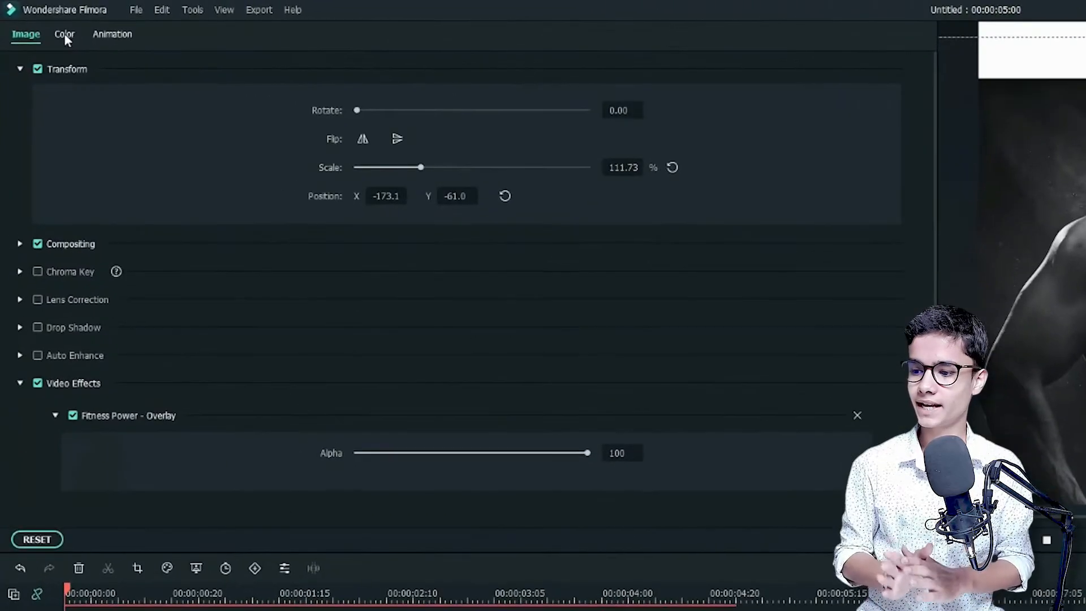
left_click(66, 21)
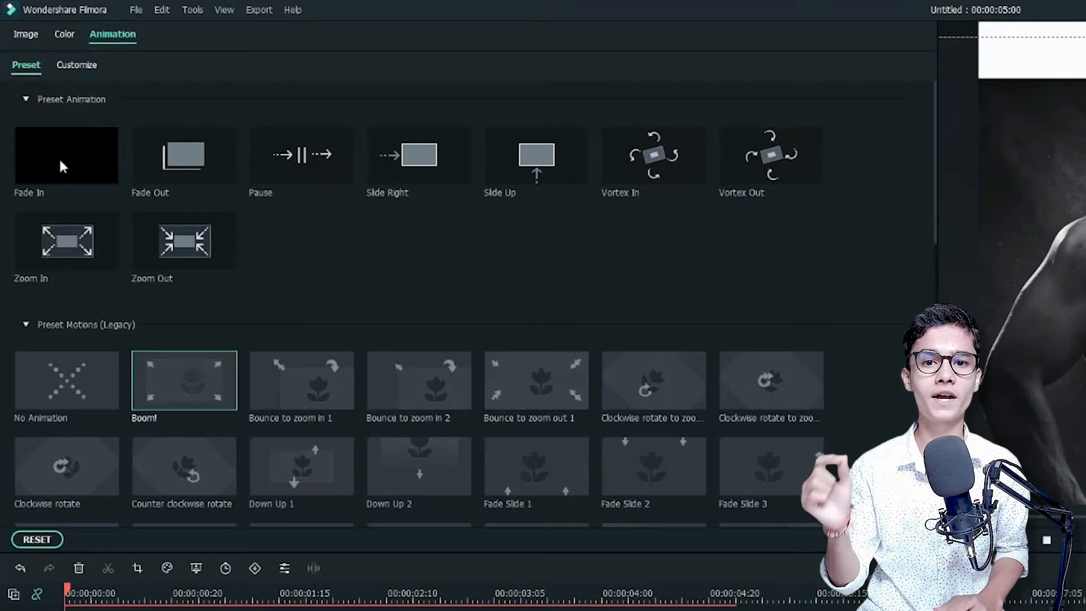
double_click(60, 162)
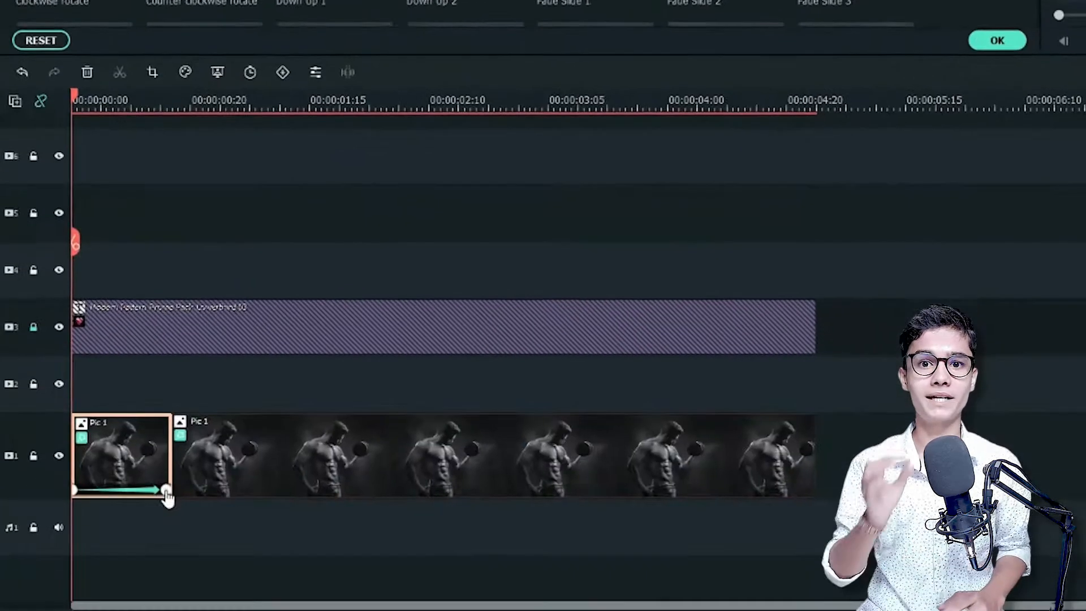
left_click_drag(167, 498, 146, 495)
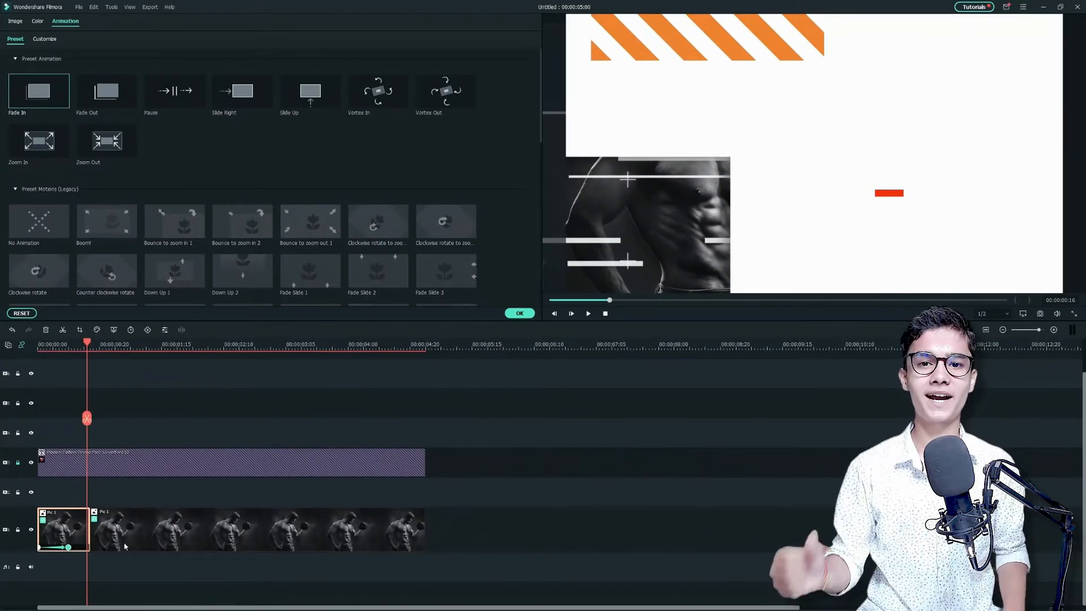
left_click(125, 546)
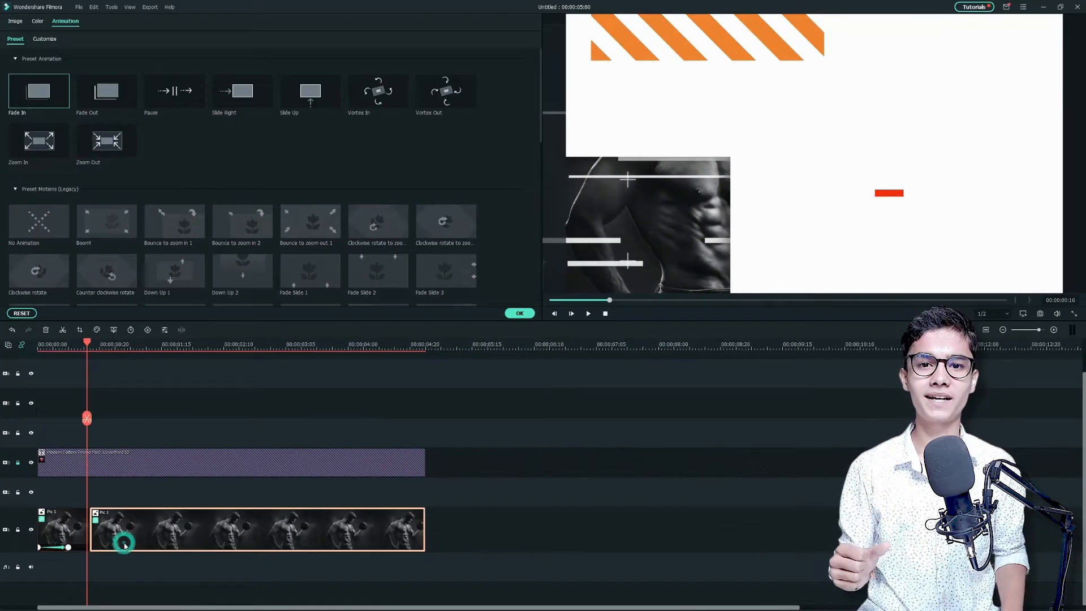
left_click(110, 218)
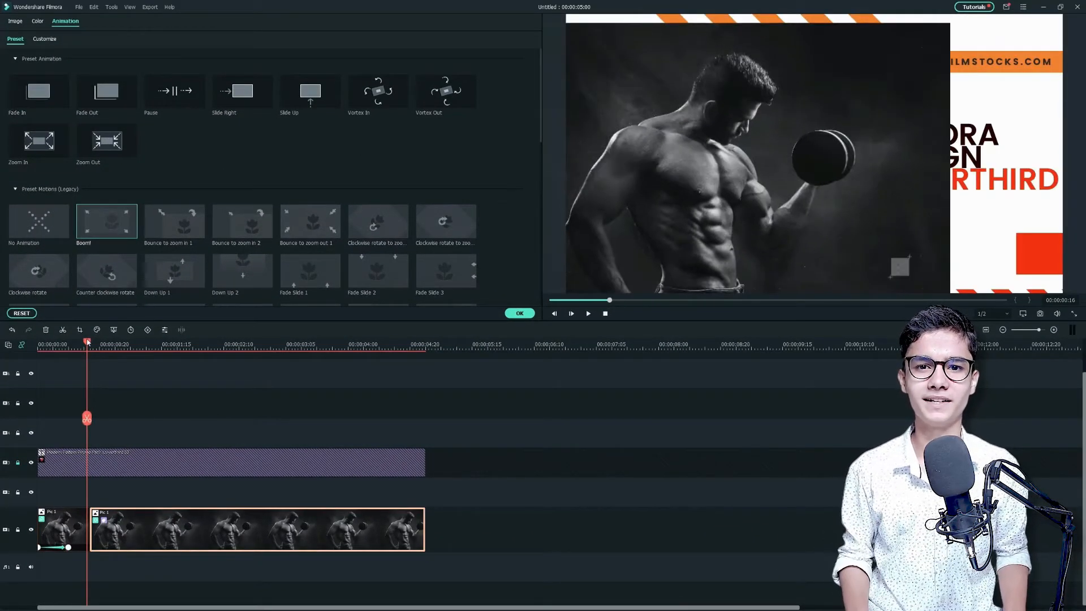
Unlock the title track, split the title at 00:00:03:05 and delete the part after the cut
left_click_drag(241, 419, 289, 442)
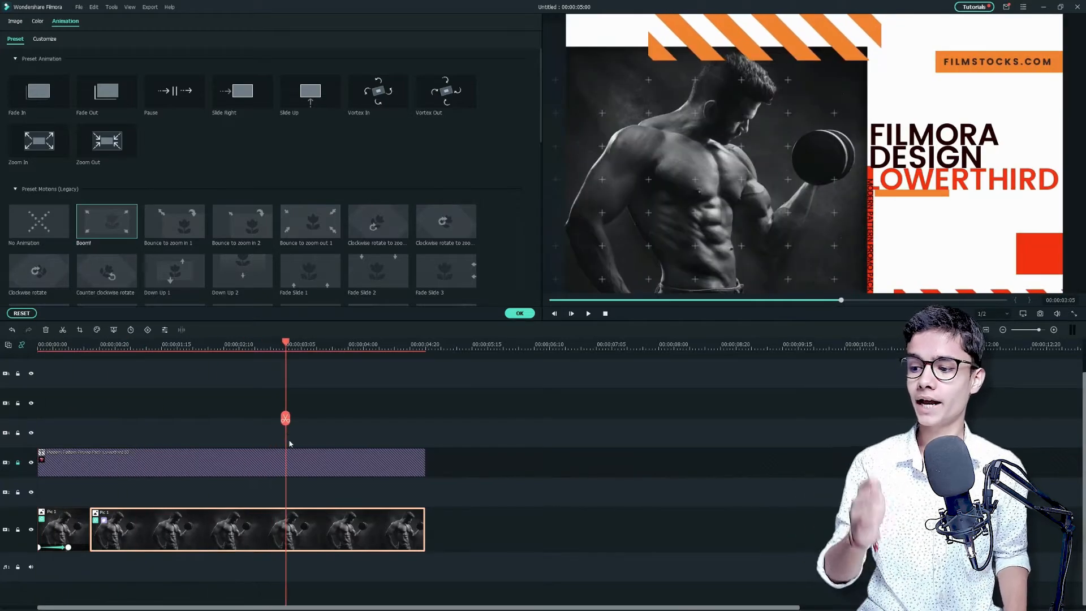
left_click(18, 462)
left_click(317, 470)
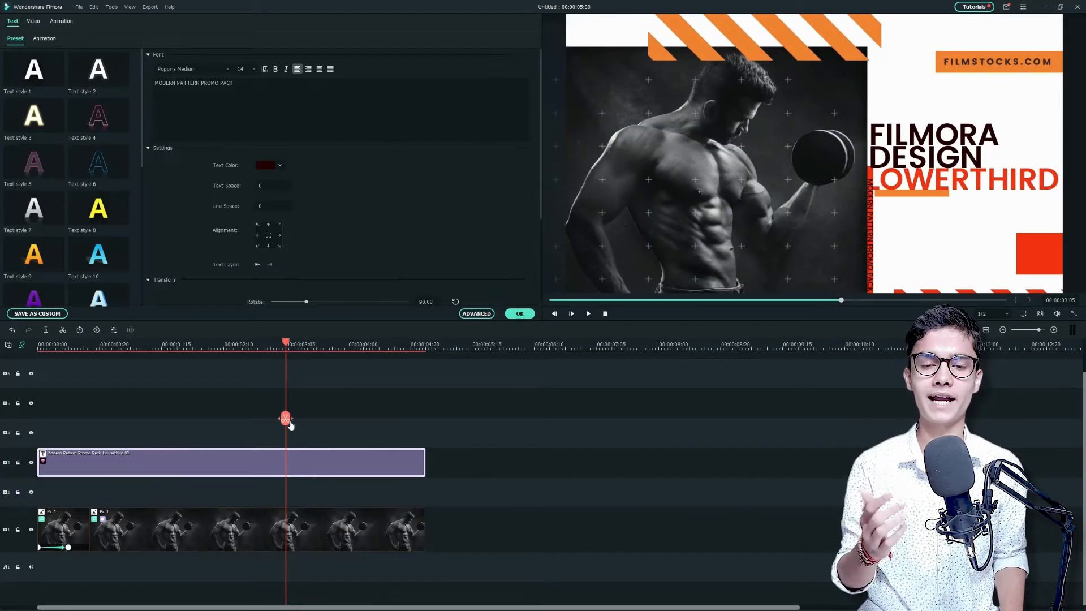
left_click(286, 419)
key("Delete")
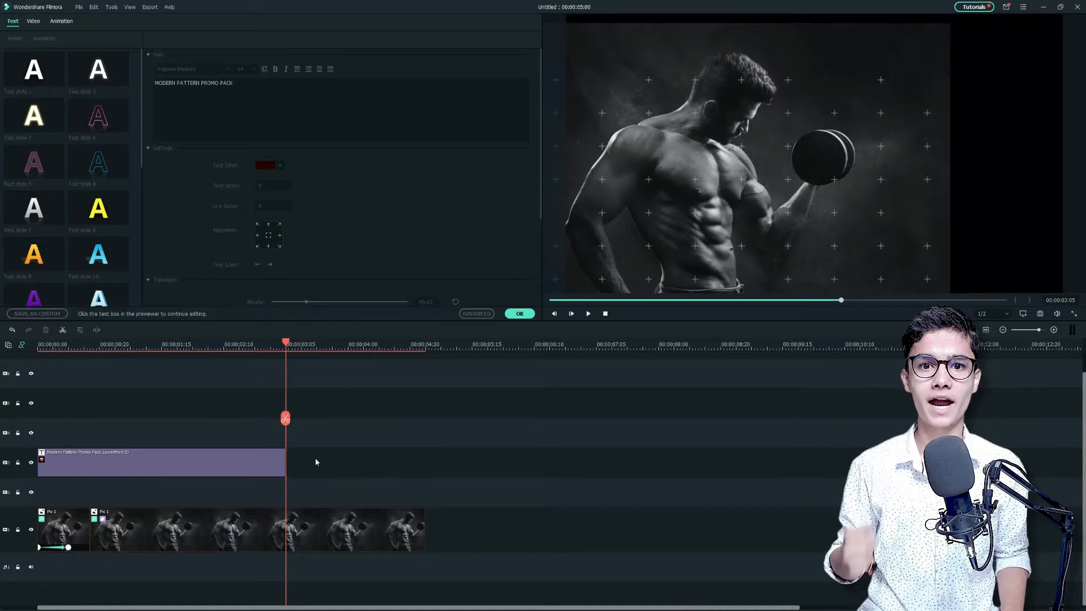
Split Pic 1's second part at 00:00:03:09, slightly past the title's end, and delete the remainder
double_click(309, 518)
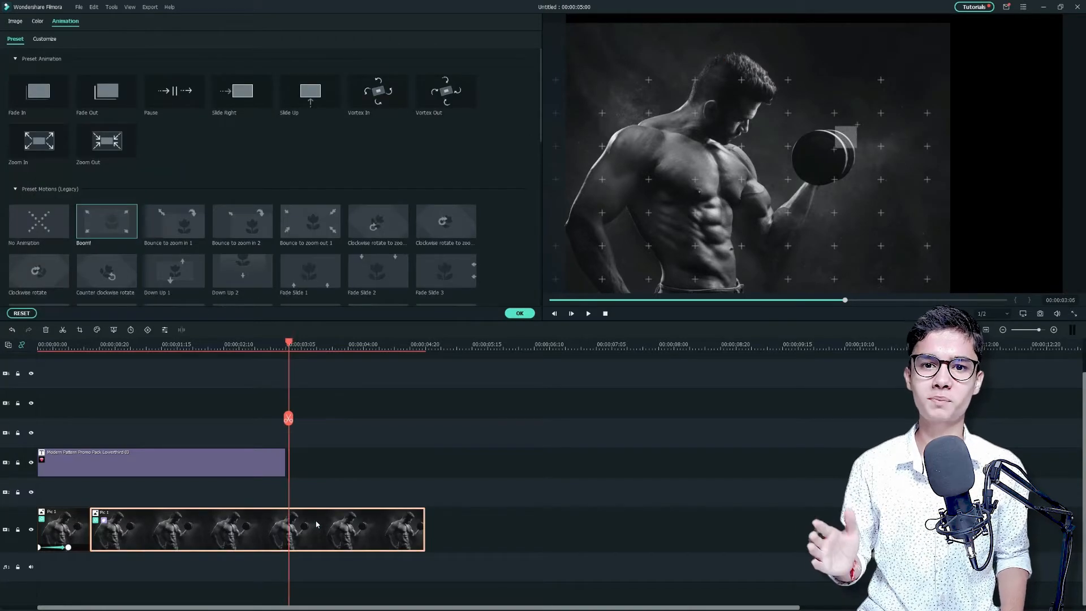
key("Right")
key("ctrl+b")
key("Delete")
Open the title in the advanced text editor and change the FILMSTOCKS.COM text to FITNESSCLUB.COM
double_click(243, 469)
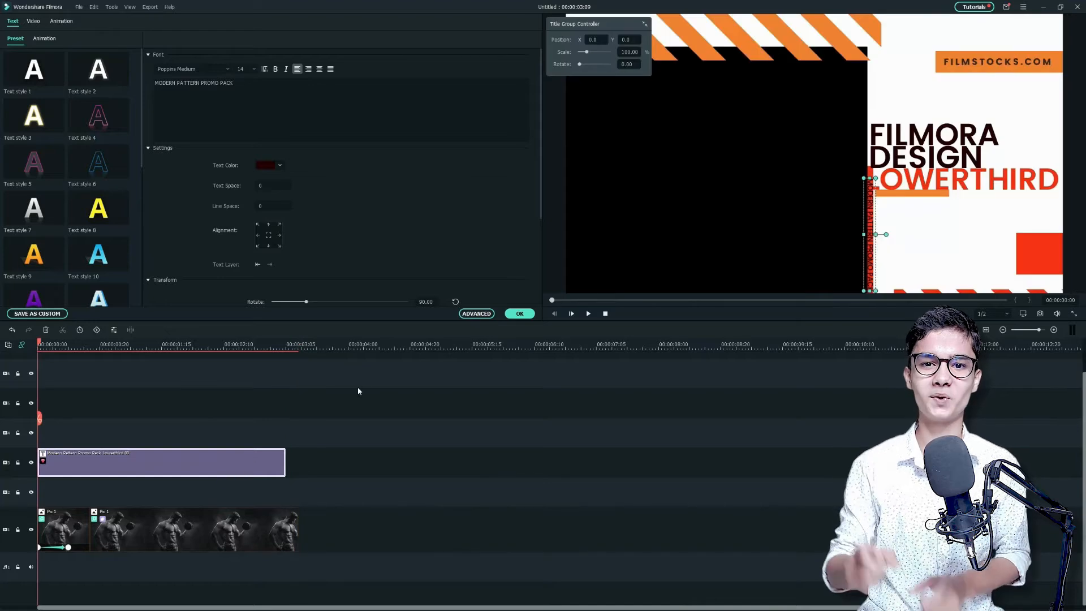
left_click(478, 314)
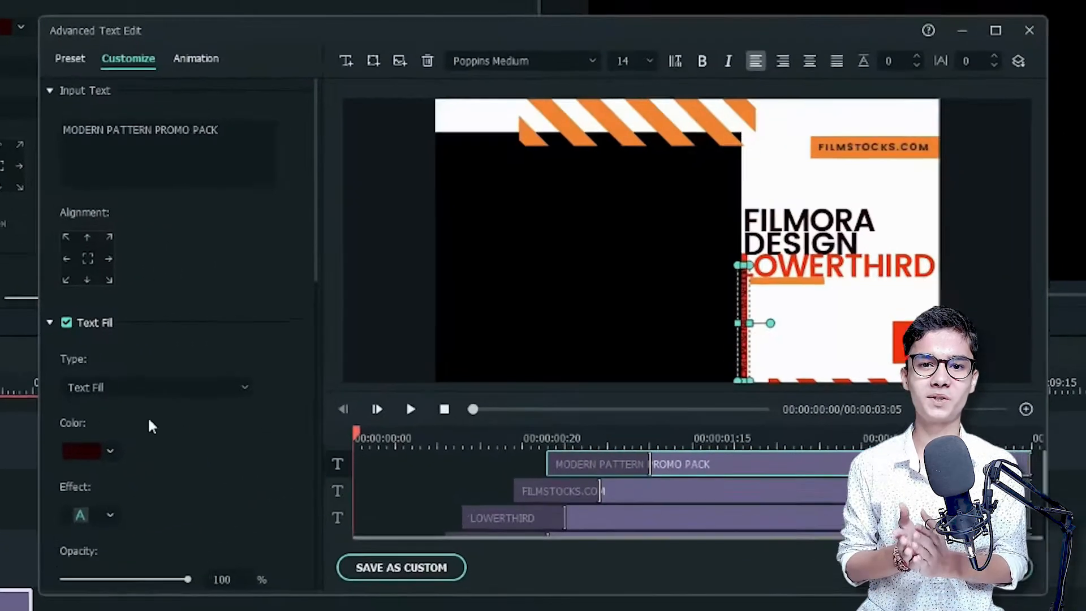
left_click(546, 500)
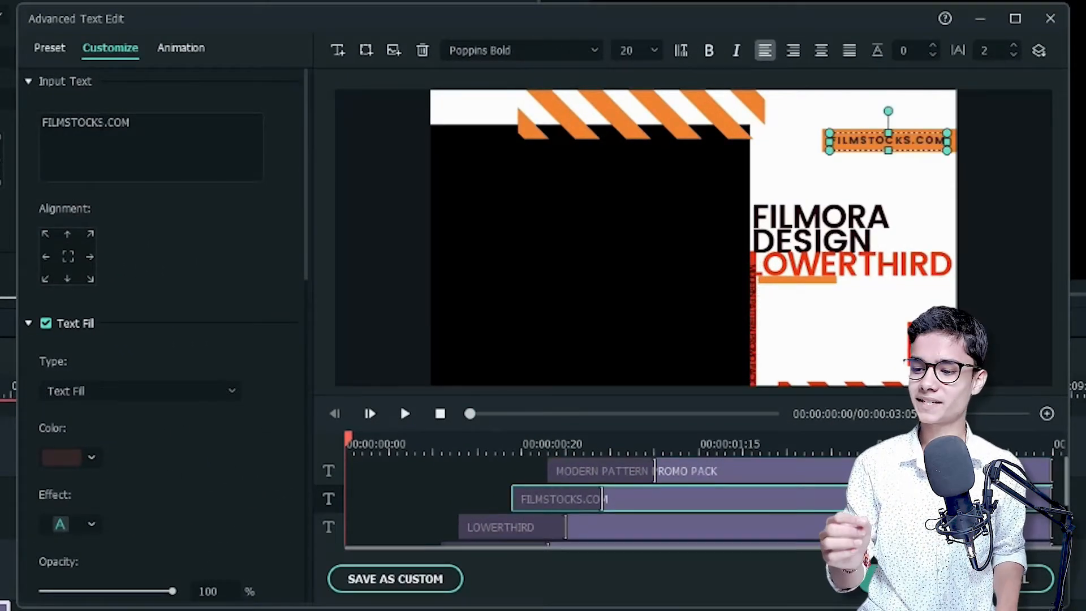
left_click(153, 134)
key("ctrl+a")
key("BackSpace")
type("FITNESSCLUB.COM")
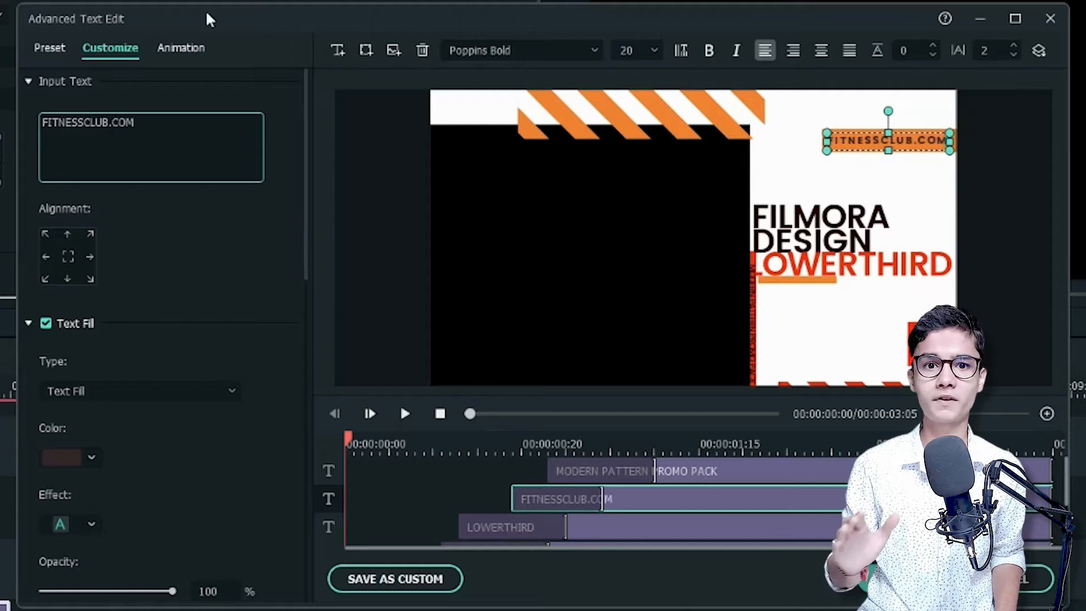
Set the FITNESSCLUB.COM text to the Roboto font with letter spacing 1 and fit it inside its orange bar
left_click(1014, 55)
left_click(1018, 153)
left_click(937, 145)
left_click_drag(944, 151, 960, 155)
left_click(976, 160)
left_click(928, 145)
left_click(516, 50)
type("Roboto")
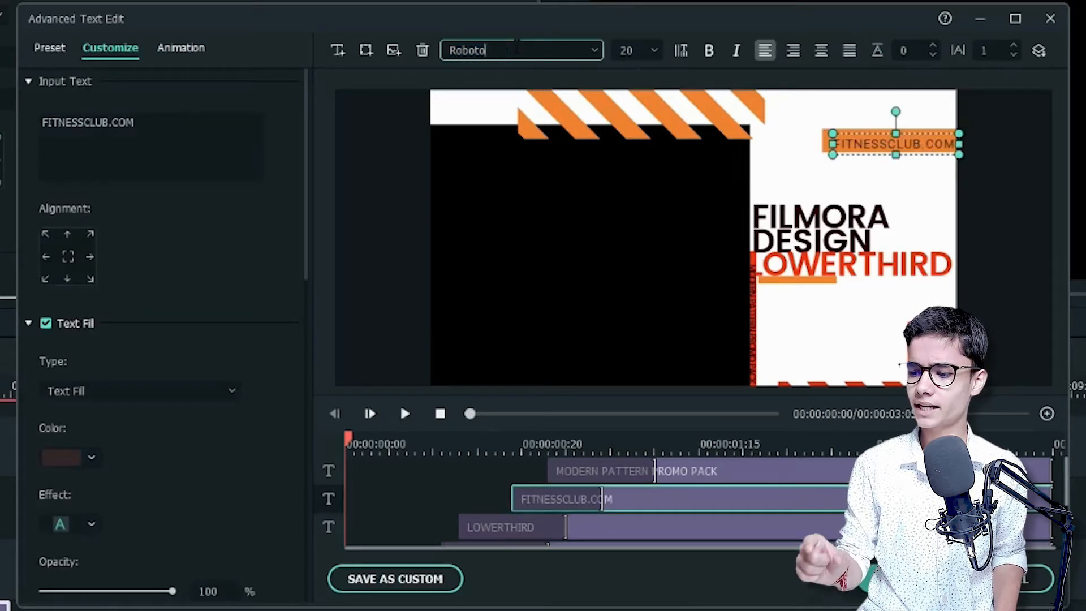
left_click(1003, 166)
Change the FILMORA text to BE STRONG with letter spacing 0 and reposition it in the white area
scroll(679, 518, "down", 1)
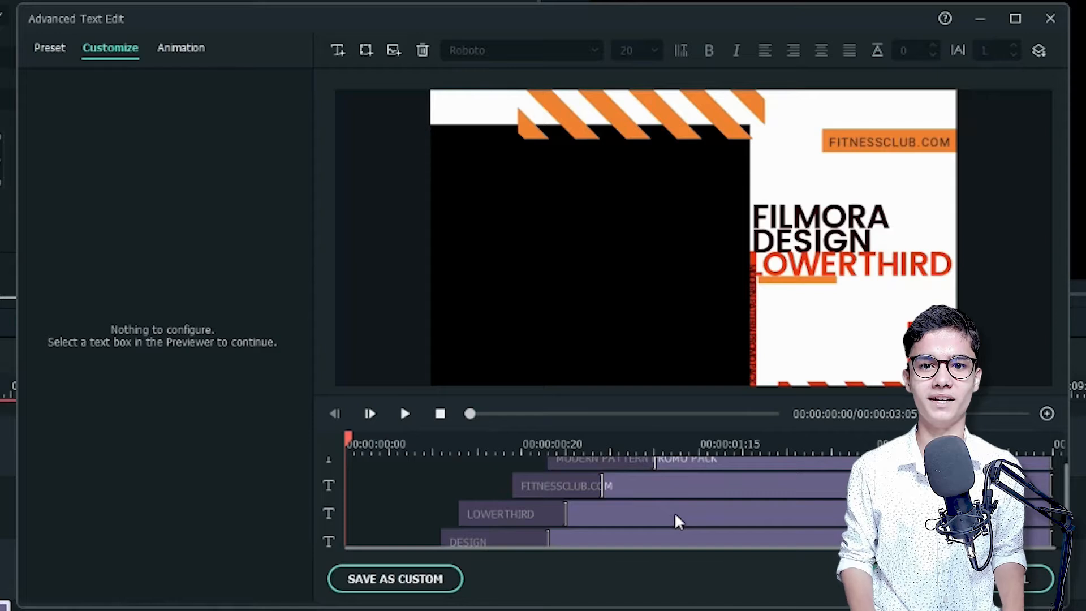
scroll(675, 515, "down", 2)
left_click(673, 509)
left_click(134, 118)
key("BackSpace")
key("BackSpace")
key("BackSpace")
key("BackSpace")
key("BackSpace")
key("BackSpace")
key("BackSpace")
type("BE S")
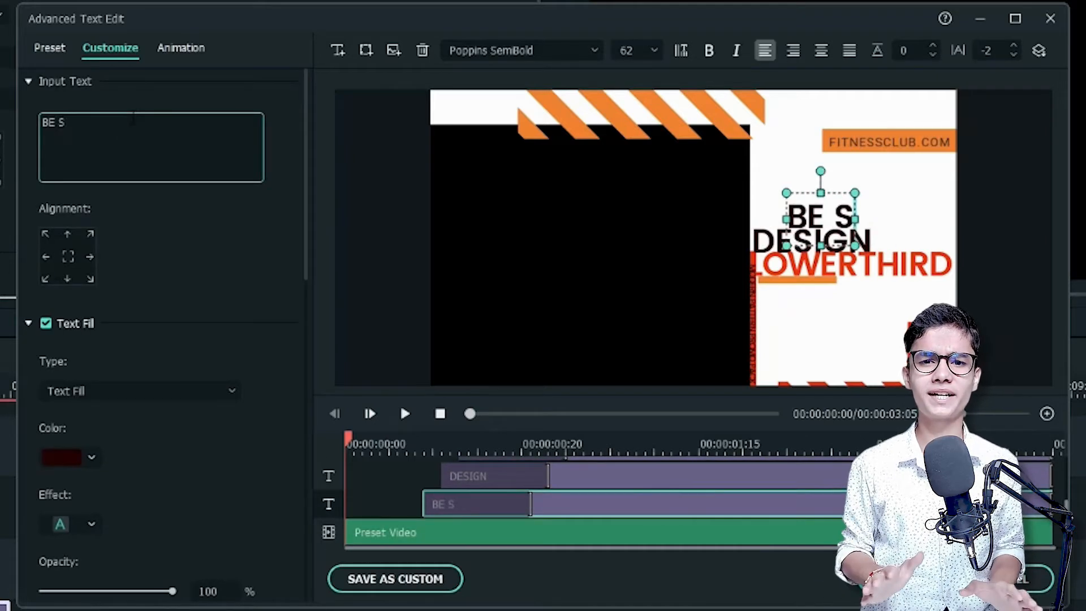
type("TRONG")
double_click(1013, 47)
left_click_drag(879, 215, 903, 225)
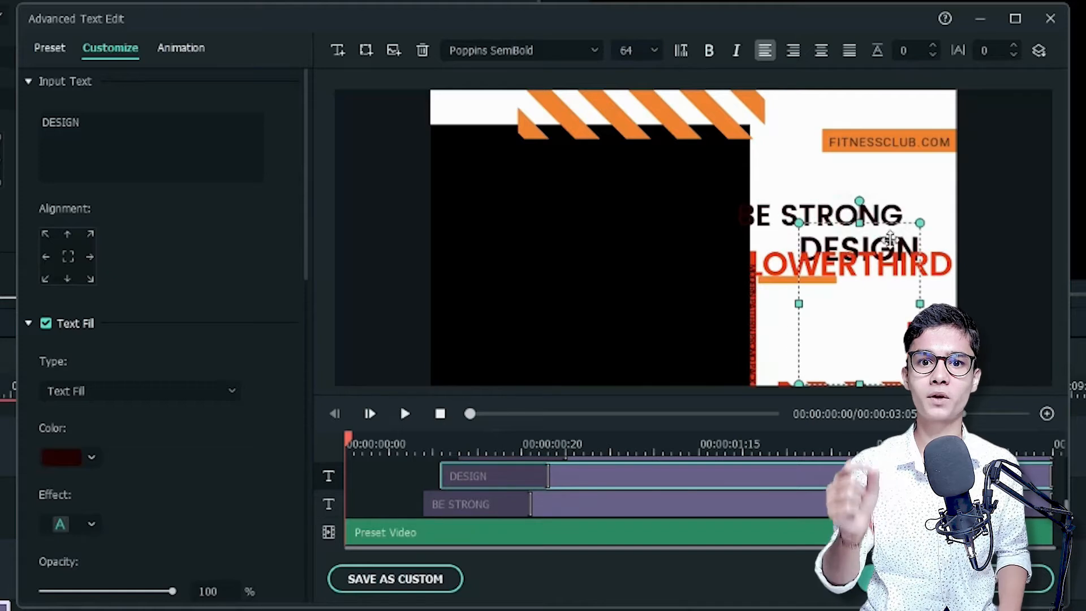
Delete the DESIGN text and move BE STRONG down to just above the red LOWERTHIRD line
left_click(716, 476)
key("Delete")
left_click_drag(810, 222, 839, 229)
Change the red LOWERTHIRD text to BE YOURSELF with letter spacing 0, and fit it centred beneath BE STRONG
left_click(849, 264)
double_click(71, 122)
type("BE YOURSELF")
double_click(1013, 54)
left_click_drag(954, 293, 938, 289)
left_click_drag(858, 261, 875, 261)
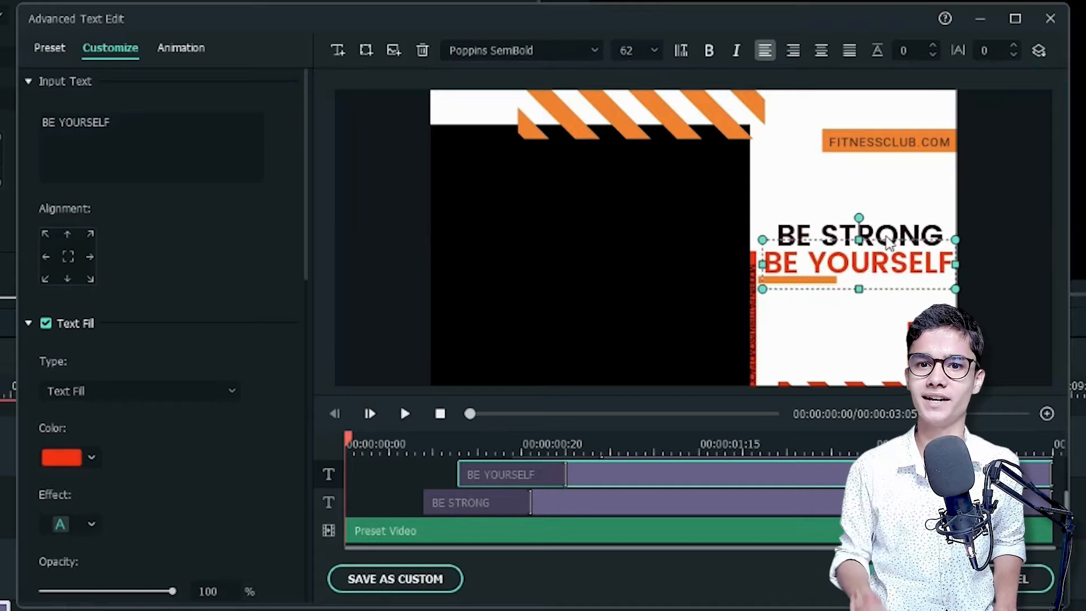
left_click(886, 236)
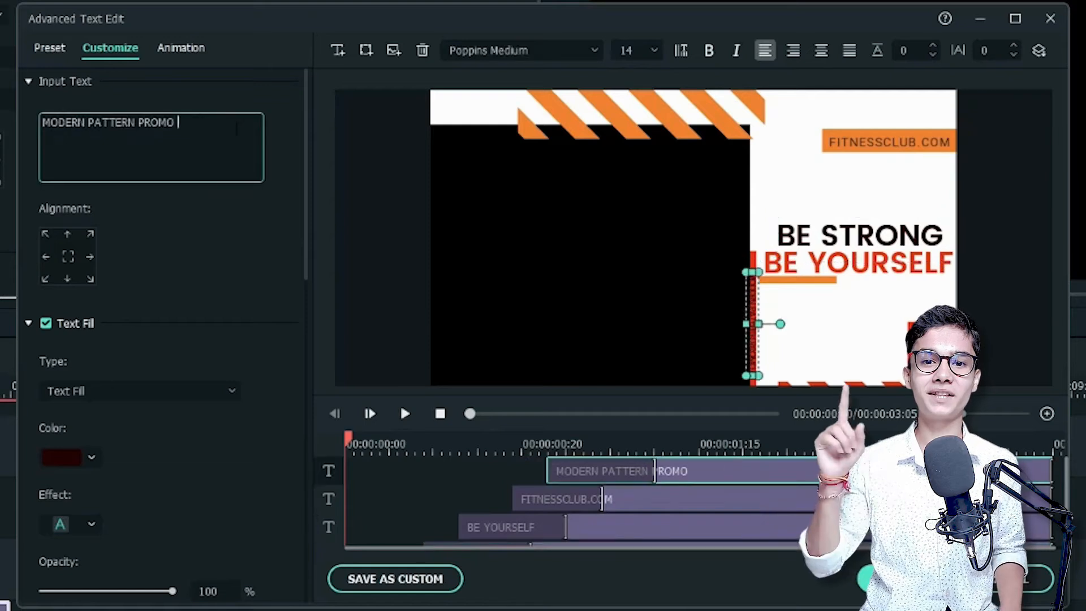
Change the vertical MODERN PATTERN PROMO PACK text to MODERN FITNESSCLUB ALLIANCE and apply the advanced text edits
type("FITNESSCLUB")
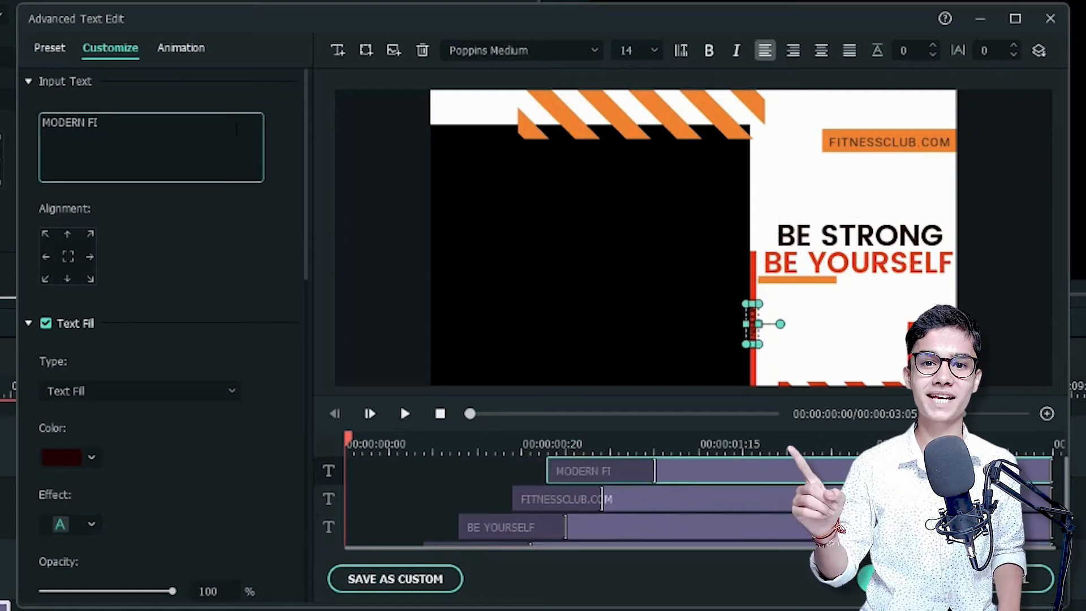
type(" ALLIANCE")
left_click(799, 360)
left_click(901, 579)
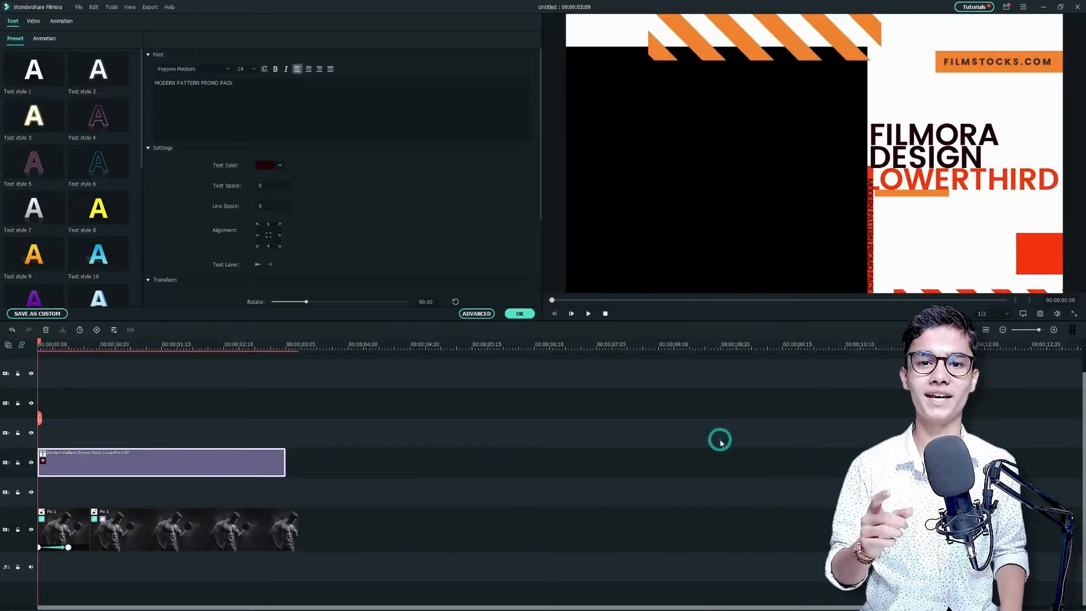
Close the first title's editing and place Pic 2 on the track beneath it, starting at the title's end
left_click_drag(258, 346, 289, 402)
left_click(519, 314)
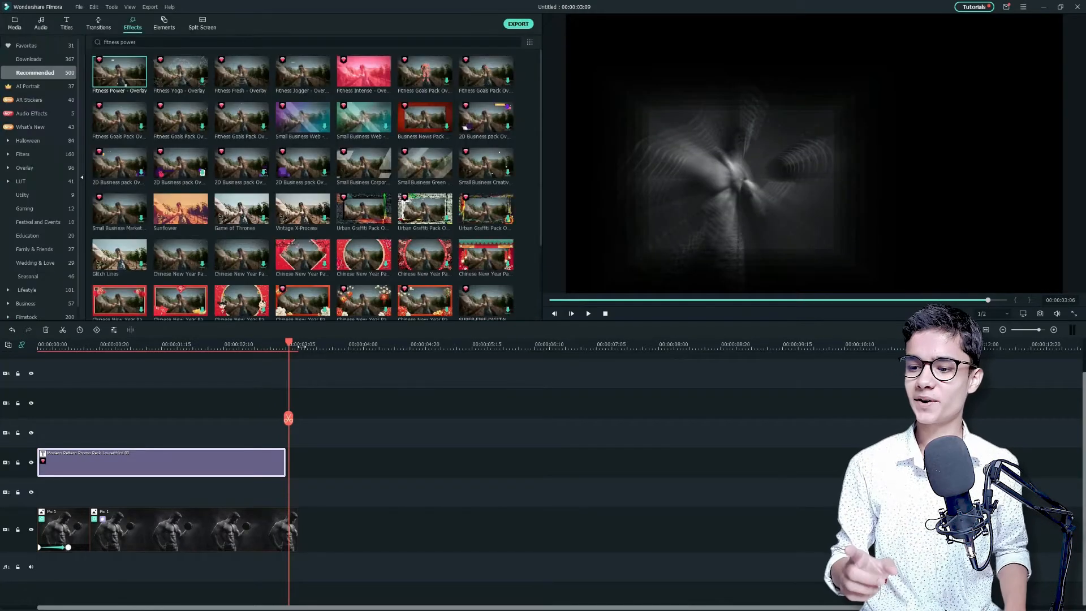
left_click(15, 23)
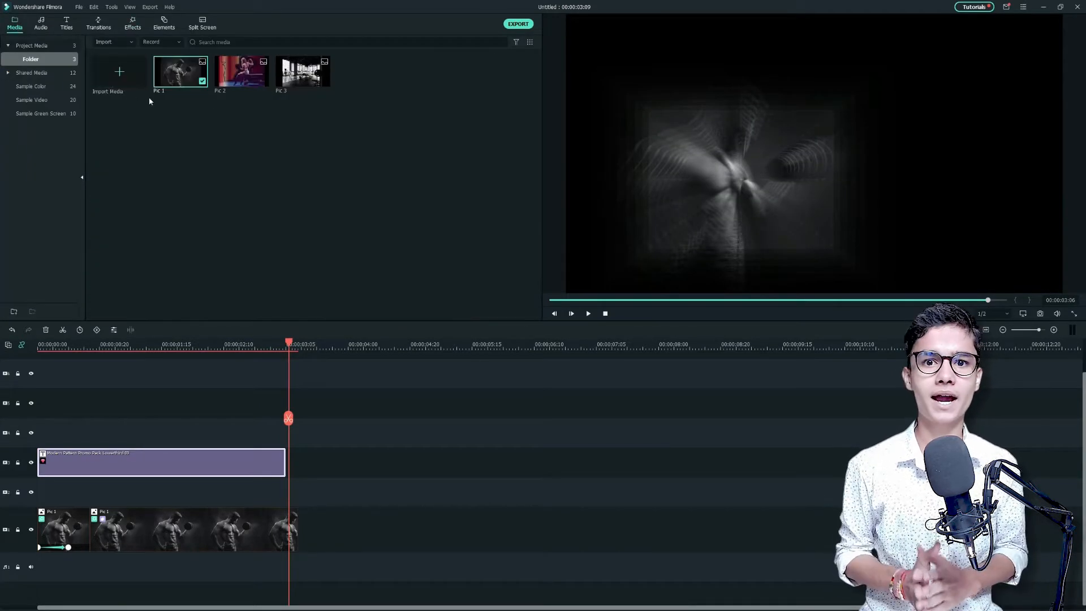
left_click_drag(243, 75, 288, 500)
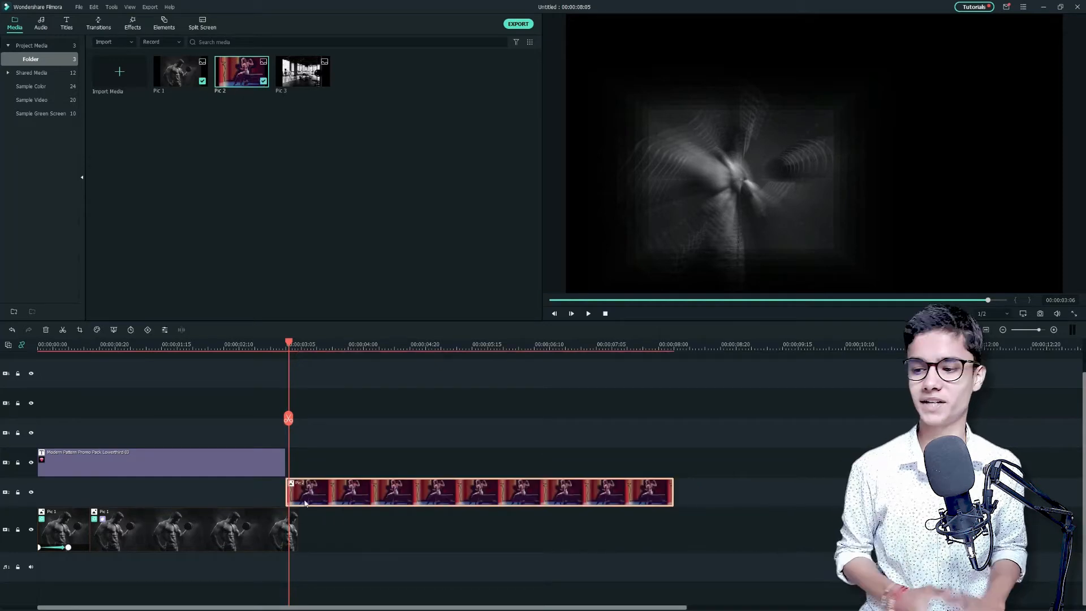
Scale the Pic 2 clip to 164.33% and reposition it at about X 116.1, Y -170.3
double_click(378, 498)
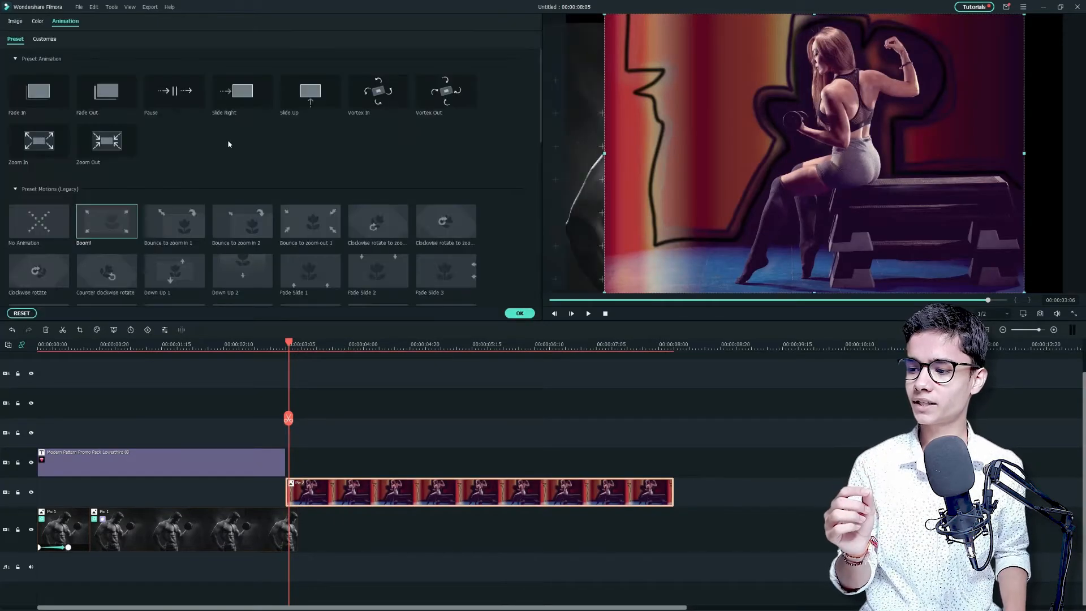
left_click(15, 22)
left_click_drag(245, 100, 263, 104)
left_click_drag(739, 127, 792, 206)
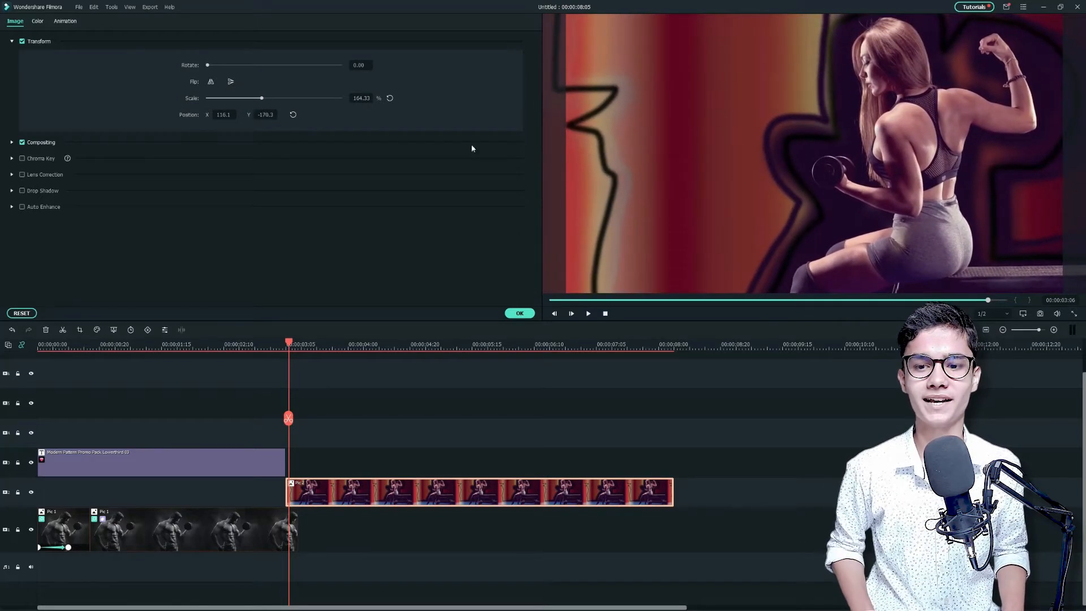
left_click(520, 314)
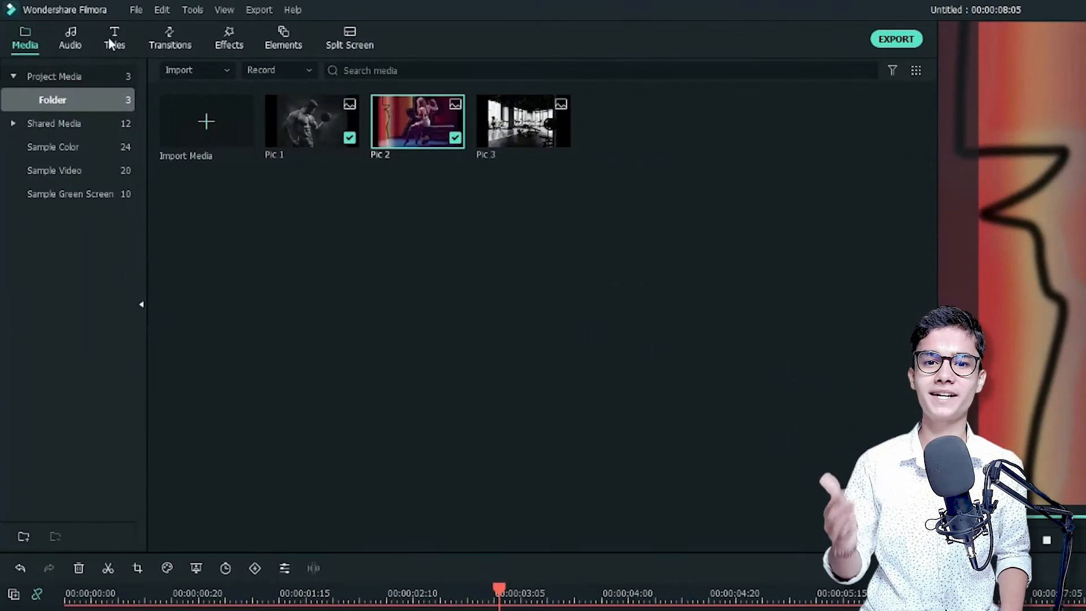
Search the titles for modern pattern promo and add the DESIGN LOWERTHIRD title directly after the first title
left_click(66, 23)
left_click(206, 72)
type("mode")
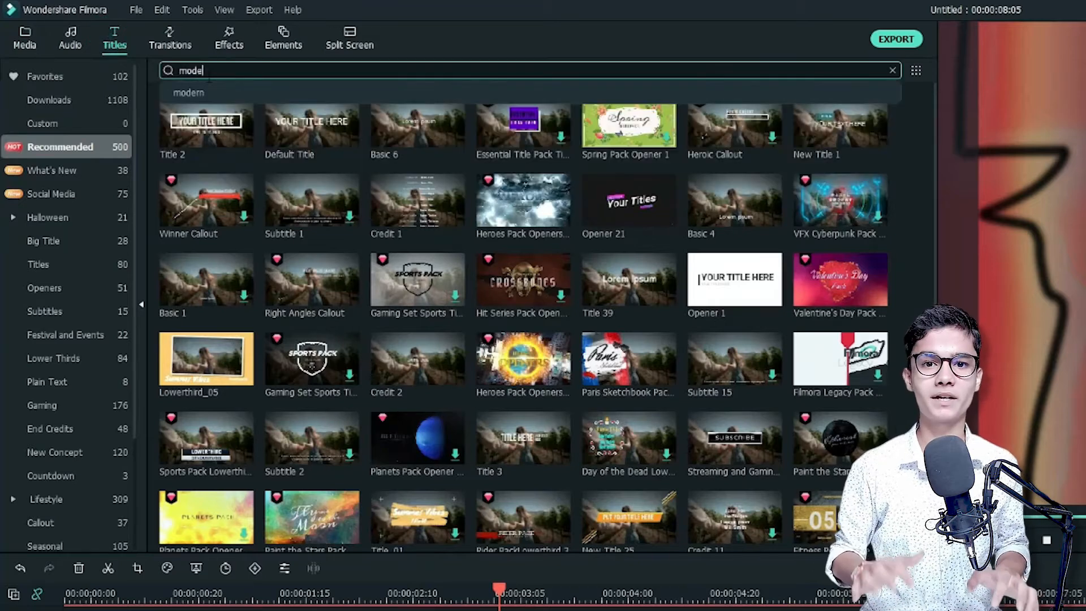
type("rn pattern promo")
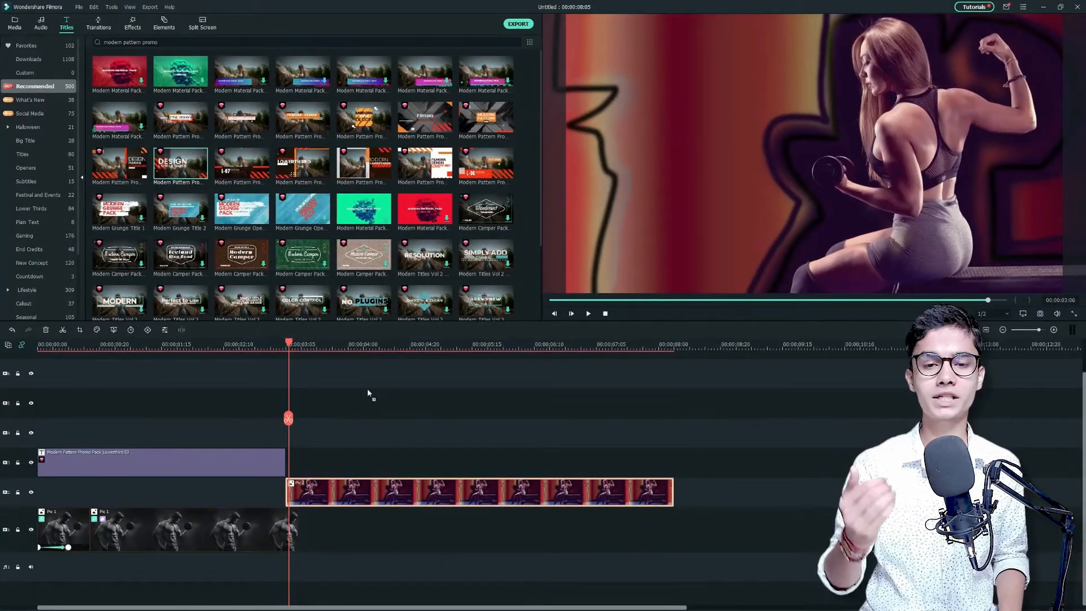
left_click_drag(368, 394, 368, 463)
Split the second title clip a little before Pic 2 ends and delete its remainder
left_click(447, 392)
left_click_drag(447, 392, 539, 401)
left_click(537, 419)
key("Delete")
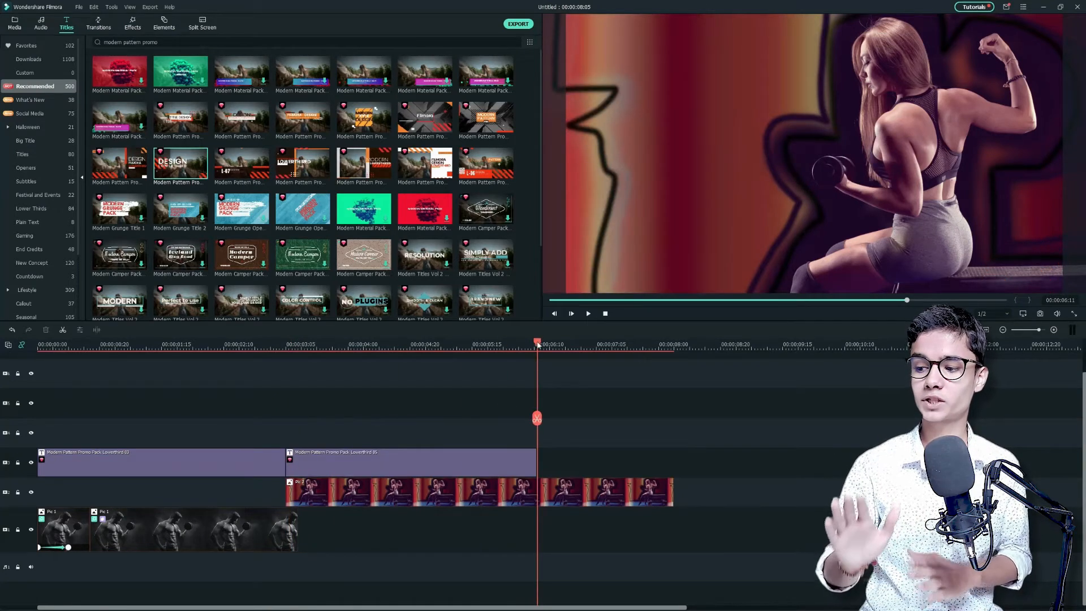
Split the Pic 2 clip just past the second title's end and delete the remaining part
left_click_drag(538, 344, 541, 346)
left_click(572, 504)
left_click(541, 420)
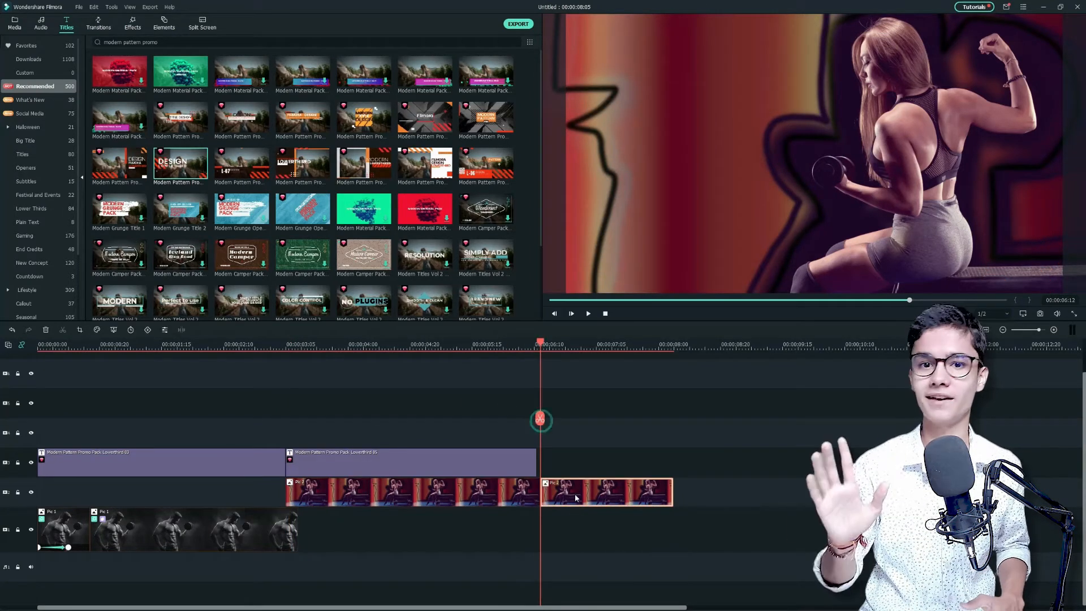
left_click(576, 494)
key("Delete")
Change the second title's LOWERTHIRD text to STAY HEALTHY with letter spacing 0 using advanced text editing
left_click(351, 348)
double_click(402, 464)
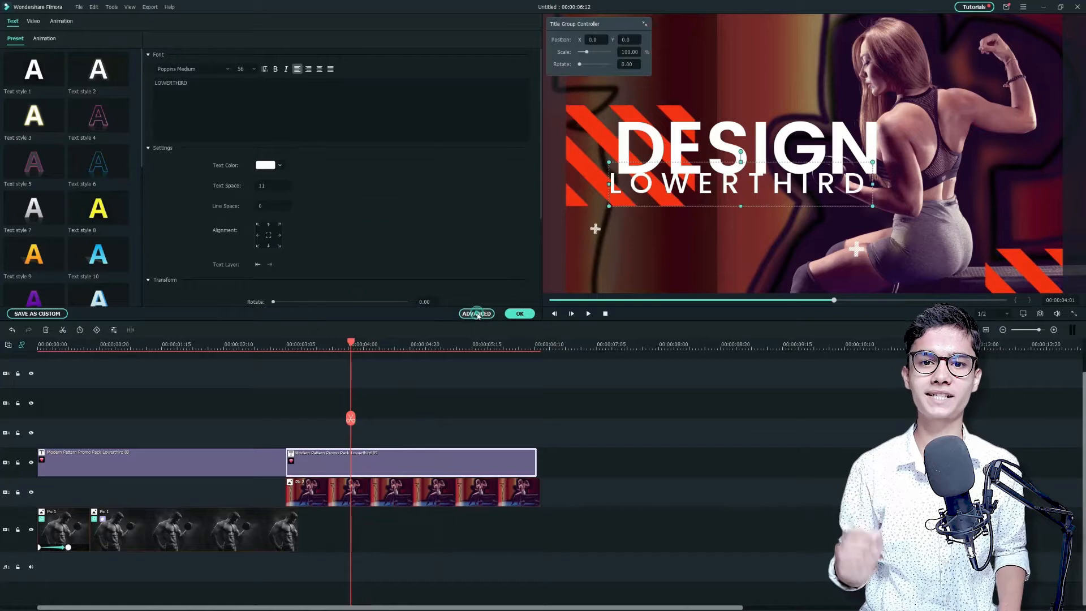
left_click(476, 313)
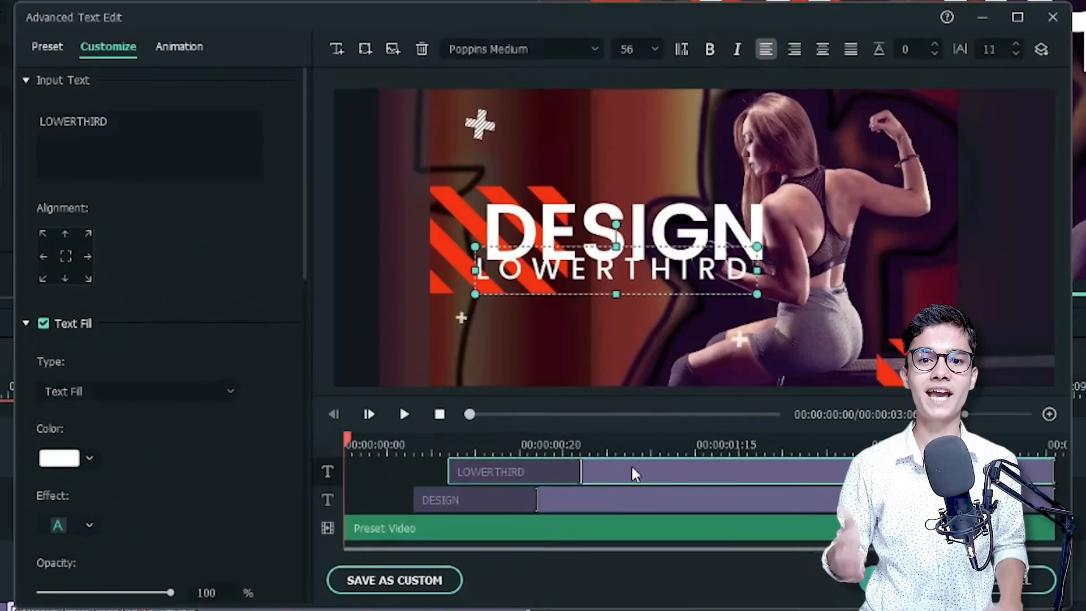
double_click(336, 212)
type("STAY HEALTHY")
double_click(988, 51)
type("0")
Move STAY HEALTHY above the DESIGN line, replace DESIGN with START NOW, and adjust the spacing between the two lines
scroll(650, 53, "up", 8)
left_click_drag(652, 282, 650, 198)
left_click(622, 244)
double_click(162, 121)
type("START NOW")
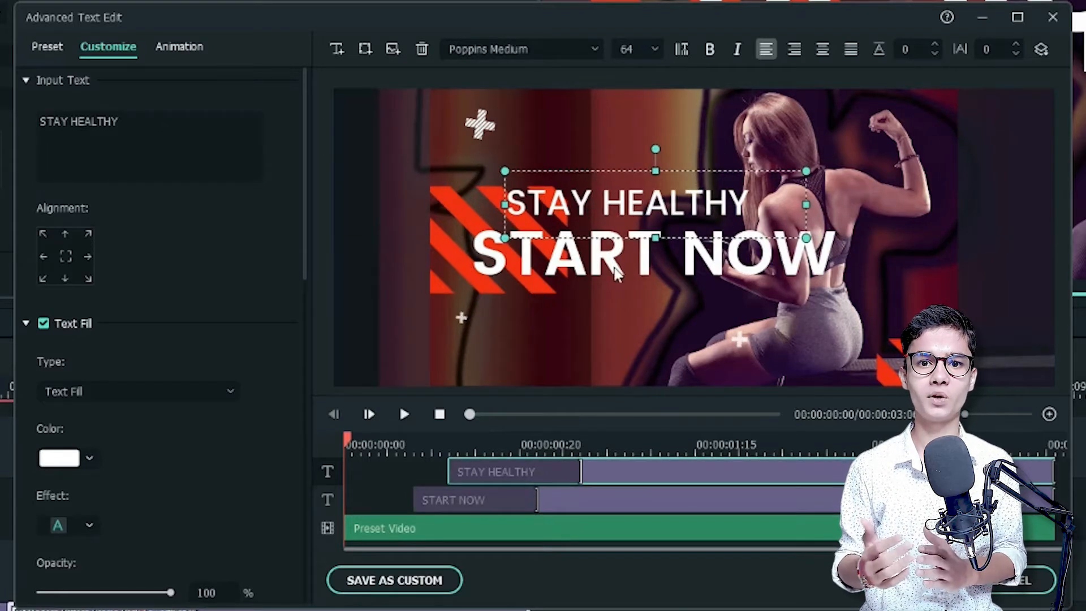
left_click_drag(618, 201, 622, 212)
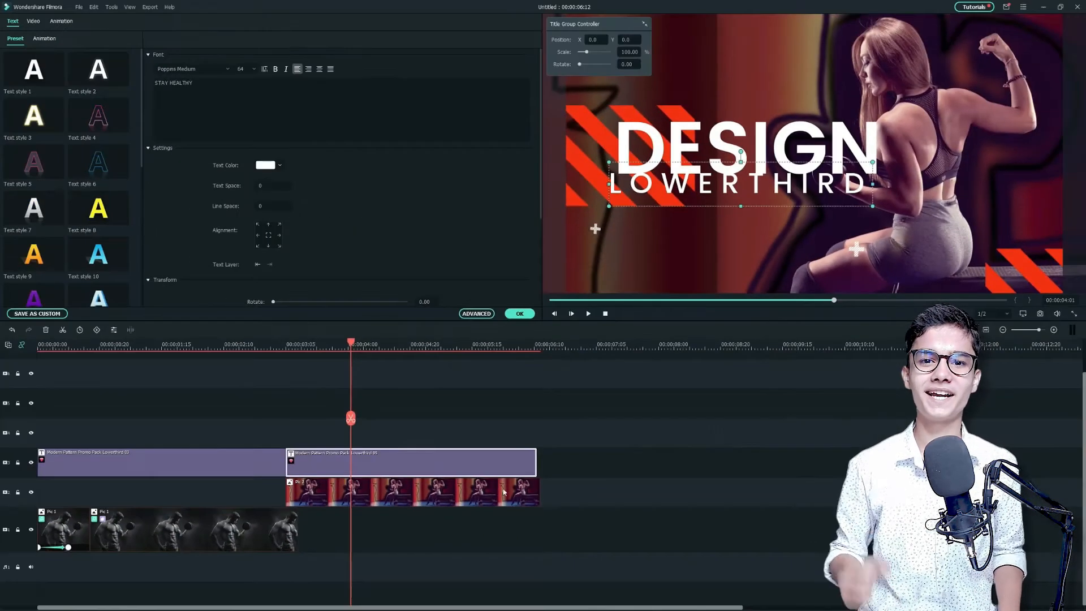
Search the effects for fitness power and apply the Fitness Power overlay to the Pic 2 clip
double_click(490, 493)
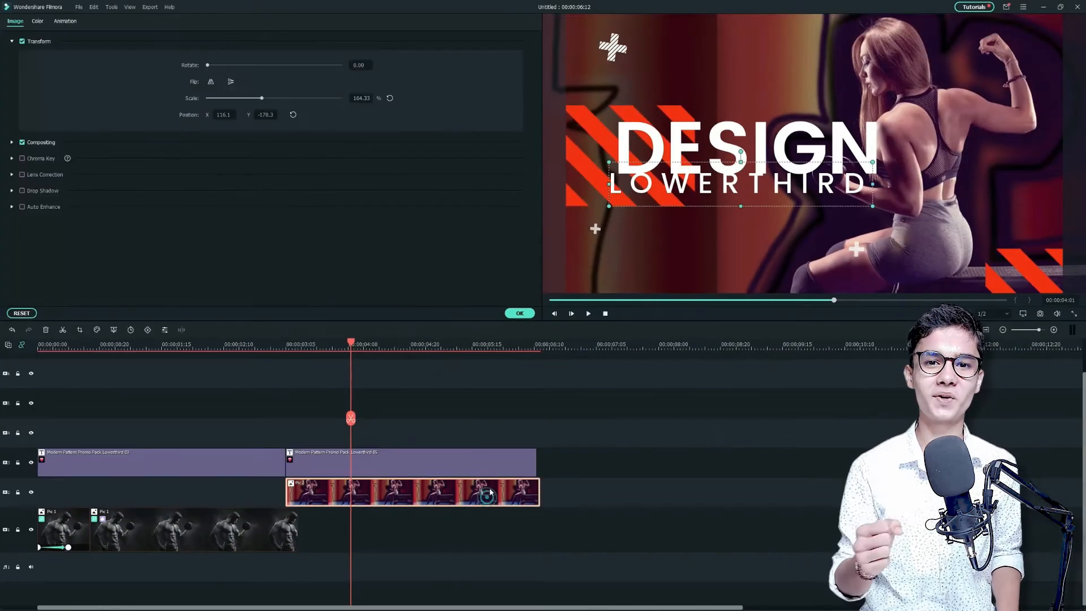
left_click(519, 313)
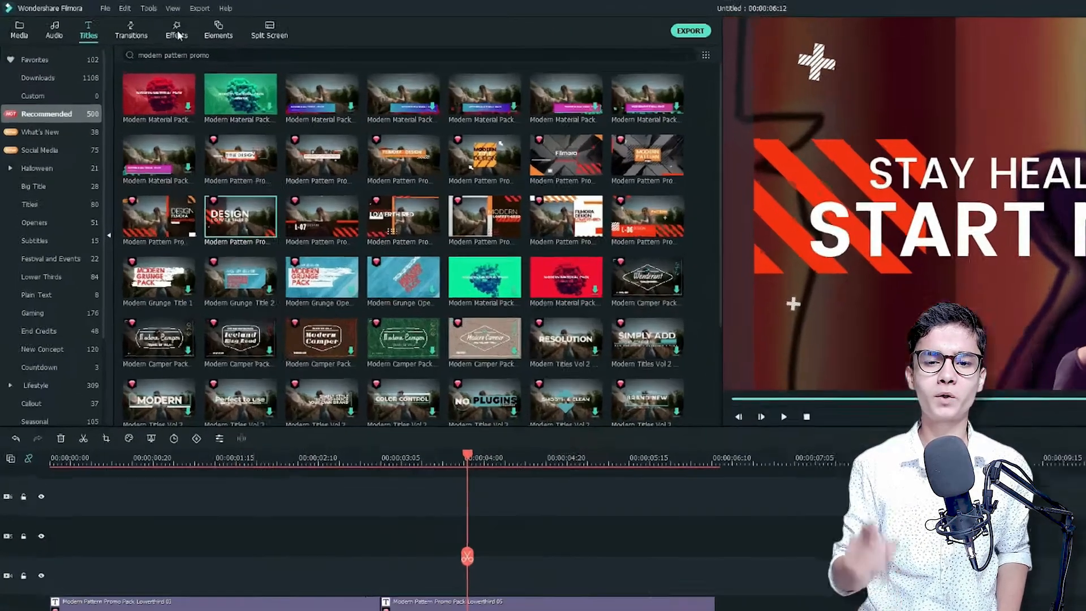
left_click(134, 25)
left_click(235, 70)
type("fitness pow")
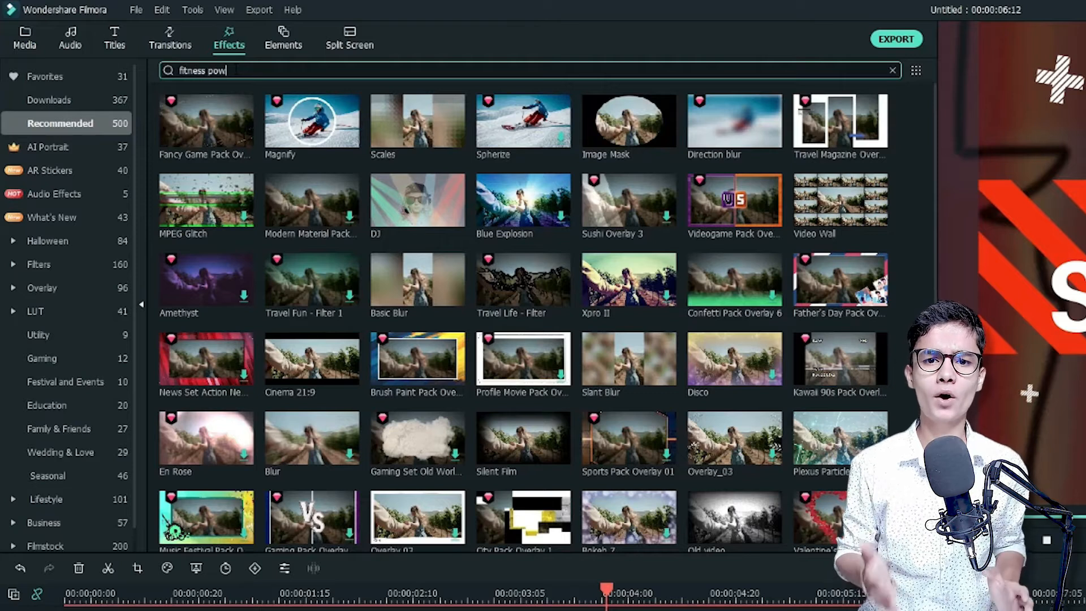
type("er")
key("Return")
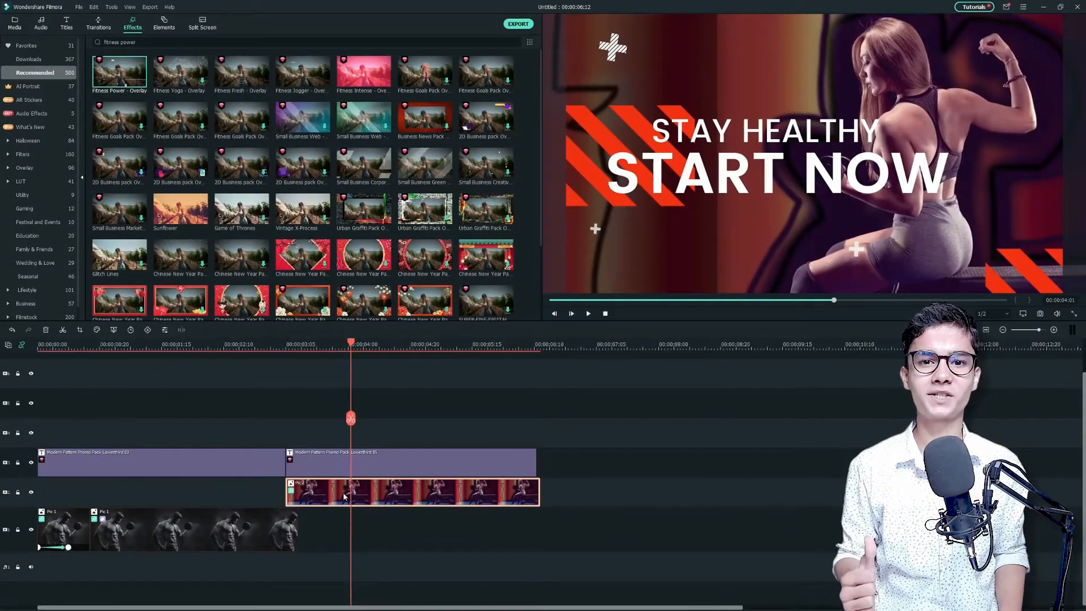
Search the transitions for fitness power, add the second Fitness Power transition between the two titles, and preview it
left_click(301, 344)
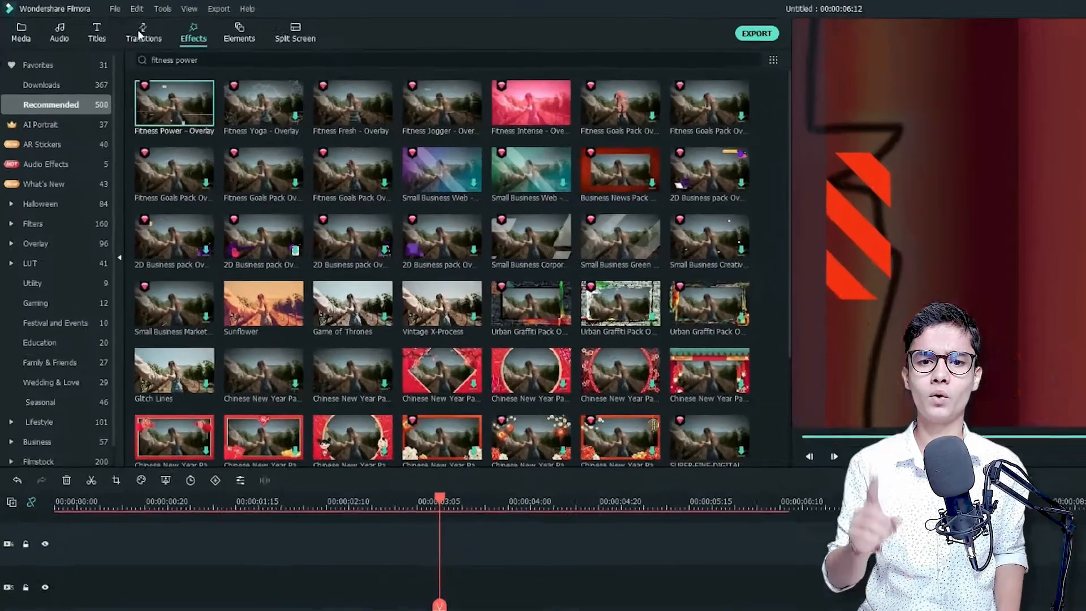
left_click(98, 24)
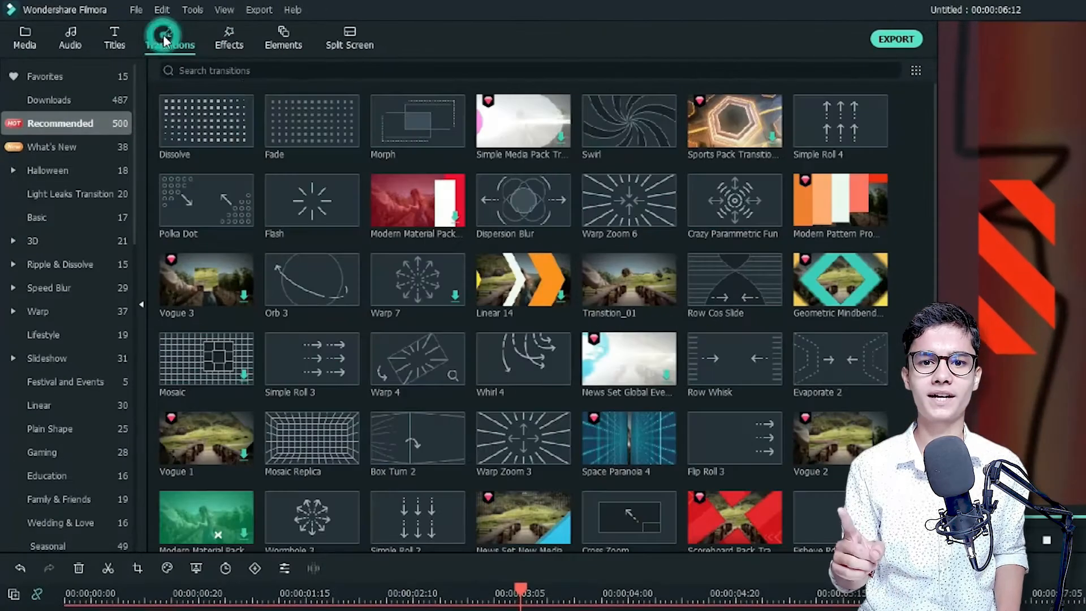
left_click(164, 41)
type("fitness power")
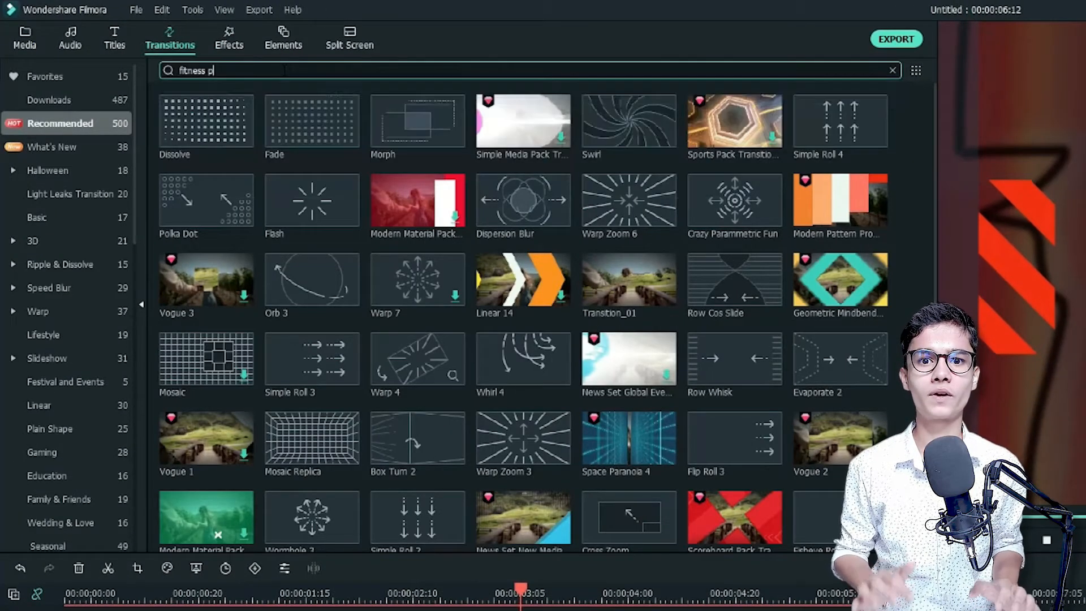
key("Return")
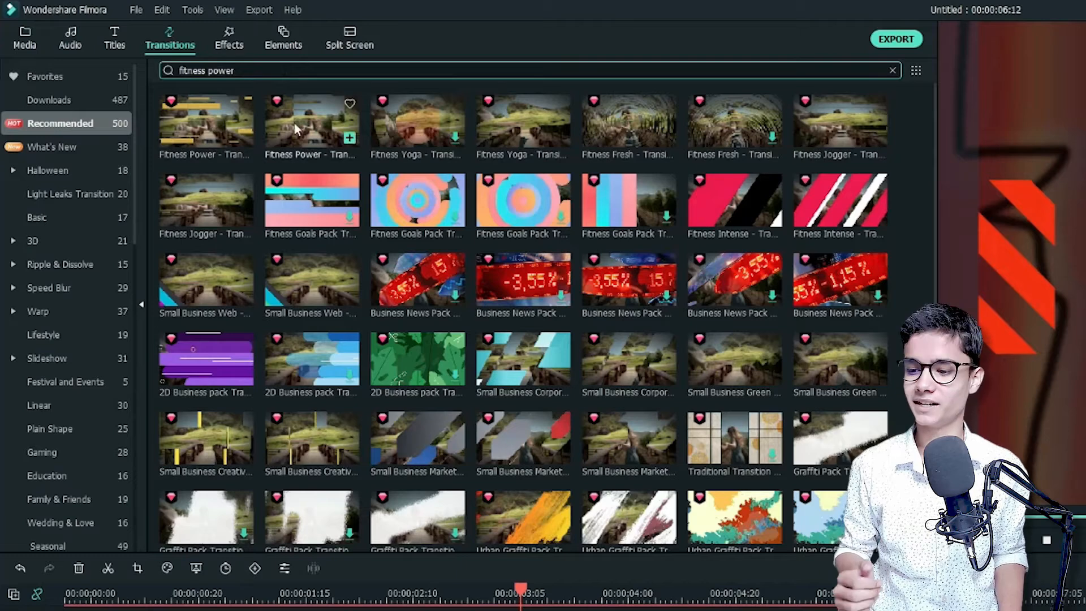
left_click(309, 124)
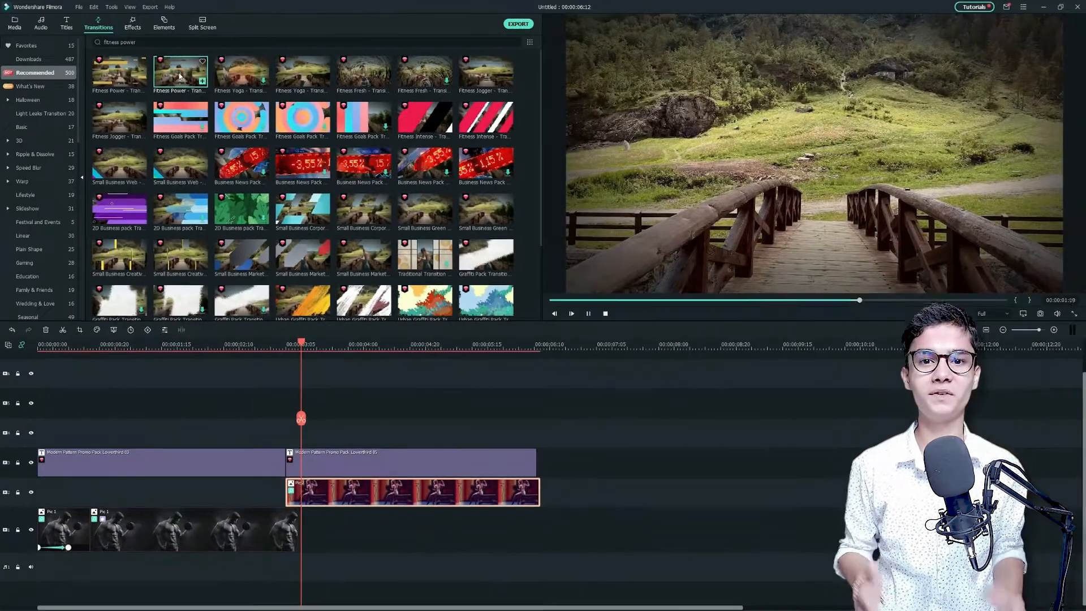
left_click_drag(280, 443, 280, 444)
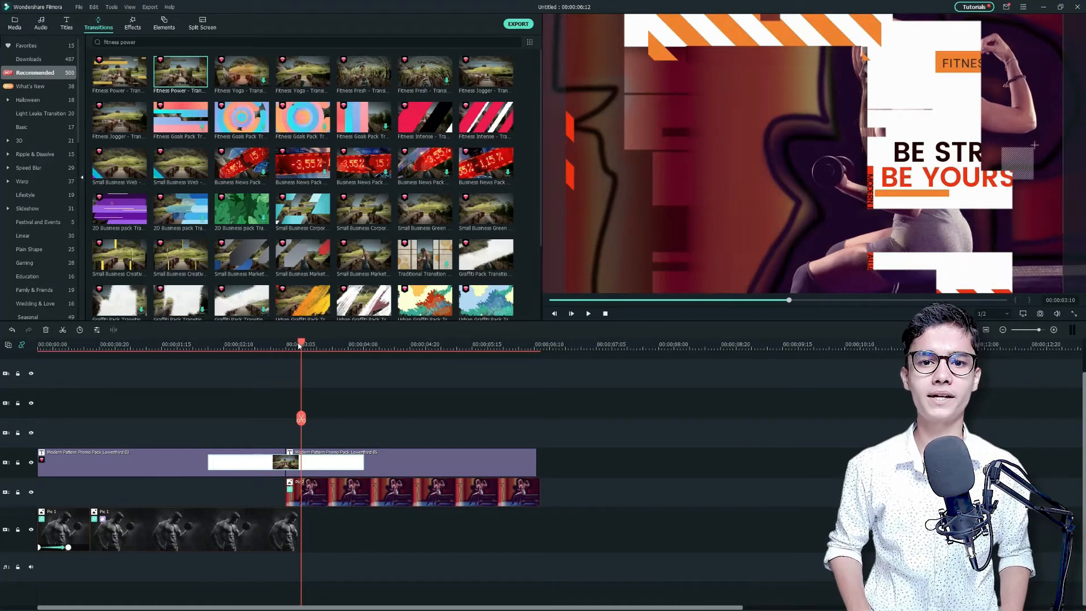
key("space")
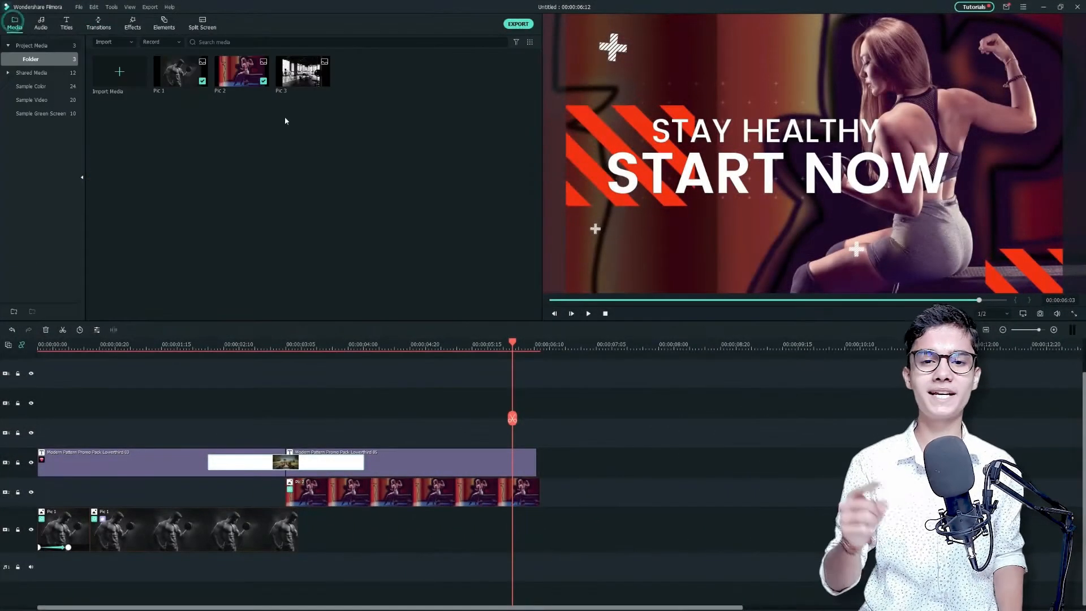
Place Pic 3 right after the second title, scale it to 164.33%, and position it at about X 97.1, Y -1.0
left_click_drag(446, 245, 542, 454)
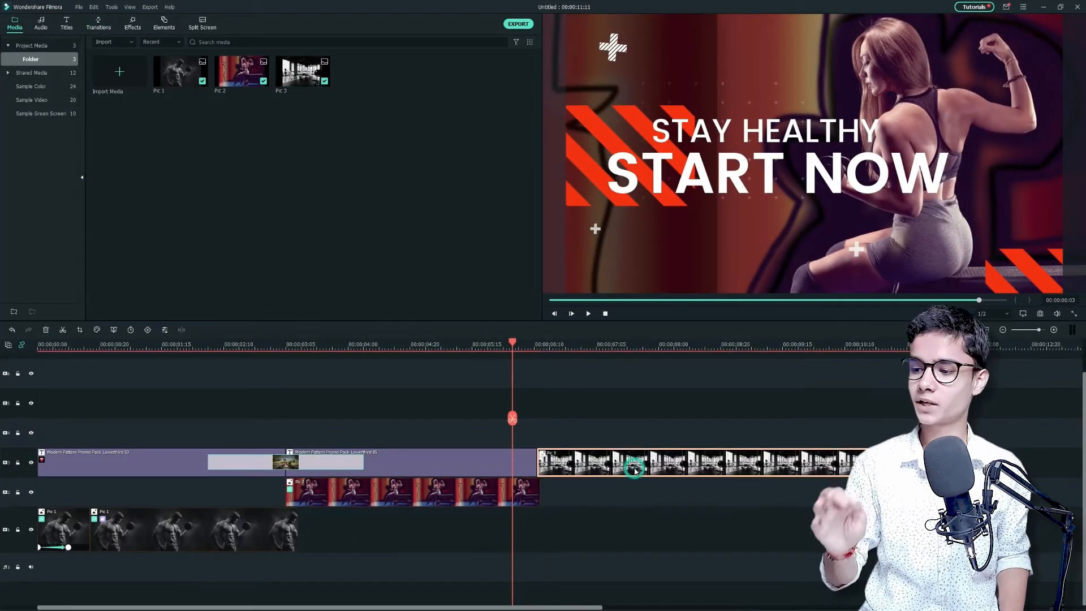
left_click_drag(513, 343, 630, 368)
double_click(739, 469)
left_click_drag(238, 97, 261, 98)
left_click_drag(665, 208, 705, 208)
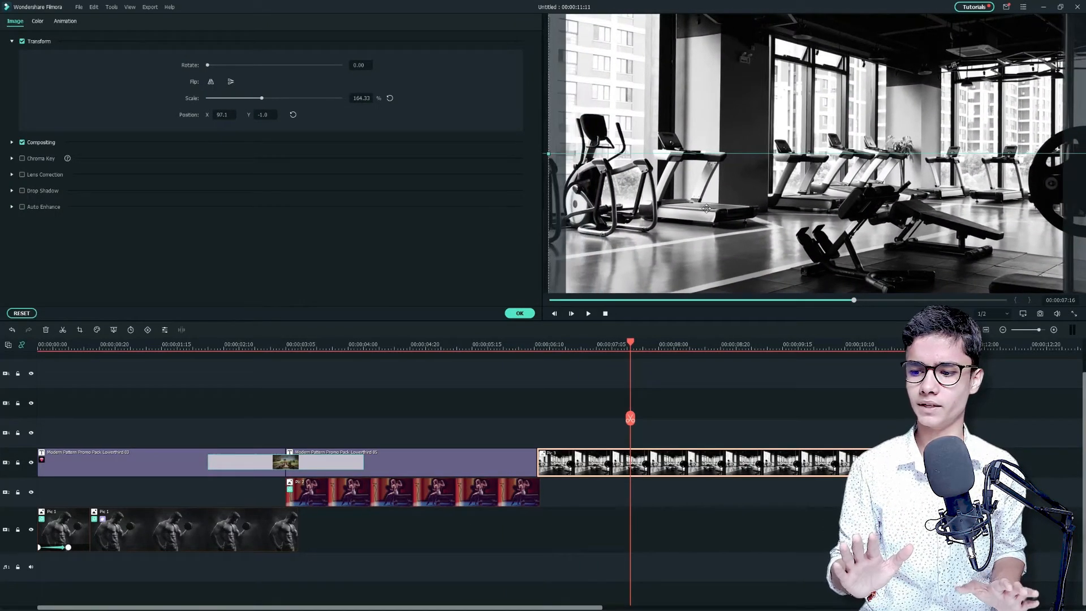
left_click(519, 314)
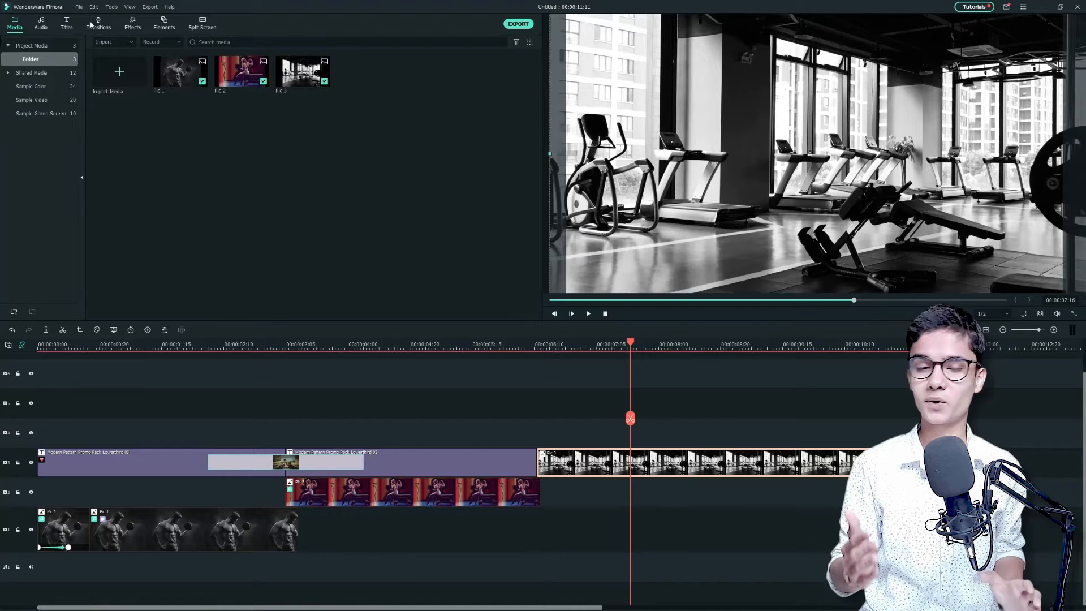
Search the effects for modern pattern promo and add the orange-framed Modern Pattern overlay on the track above Pic 3
left_click(133, 26)
left_click(159, 42)
type("modern patt")
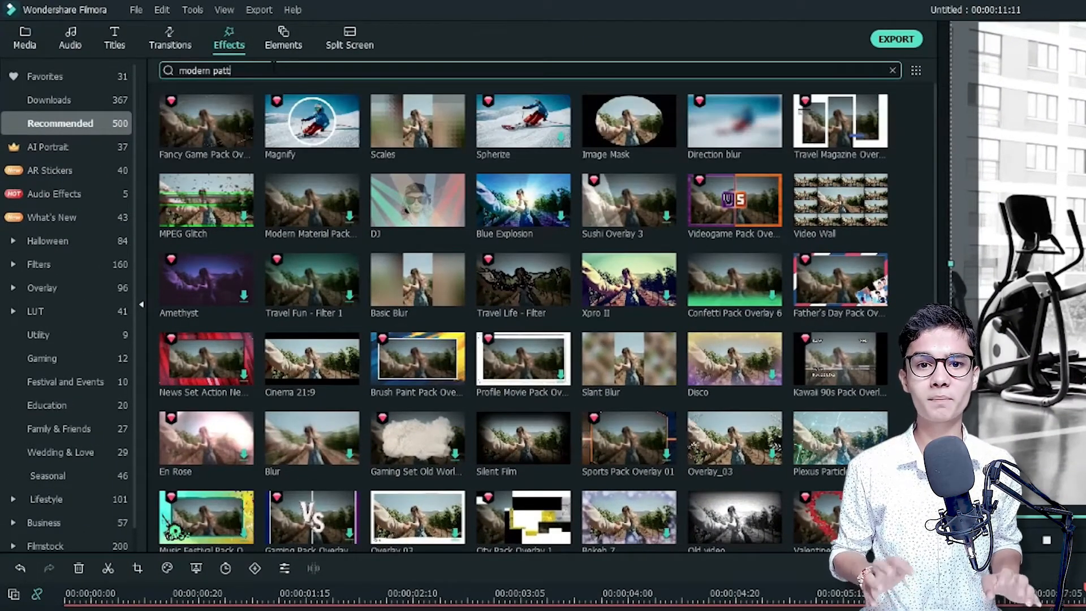
type("ern promo")
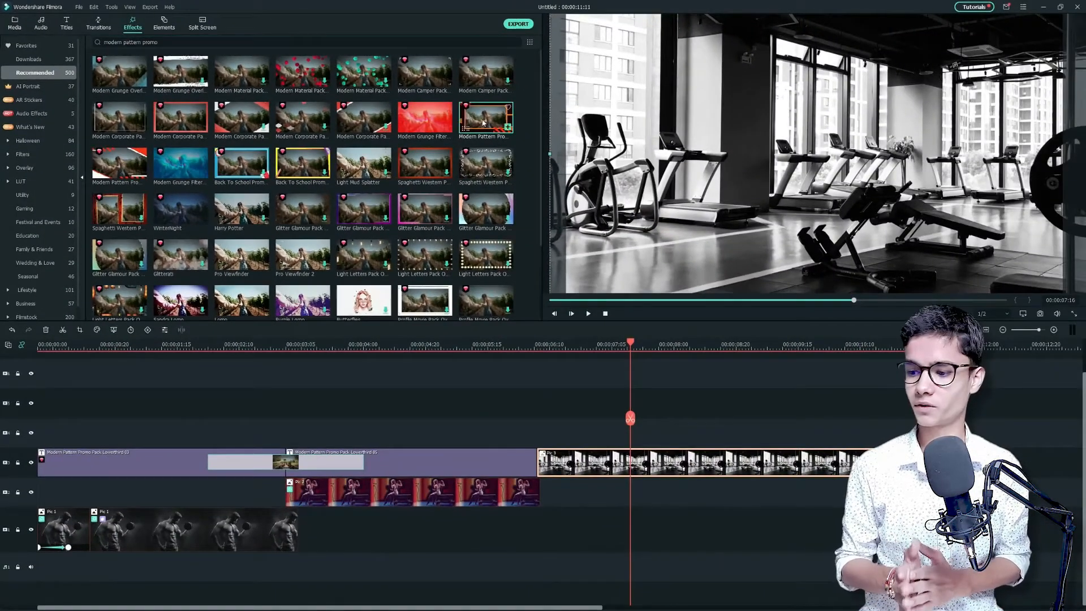
left_click_drag(483, 122, 568, 433)
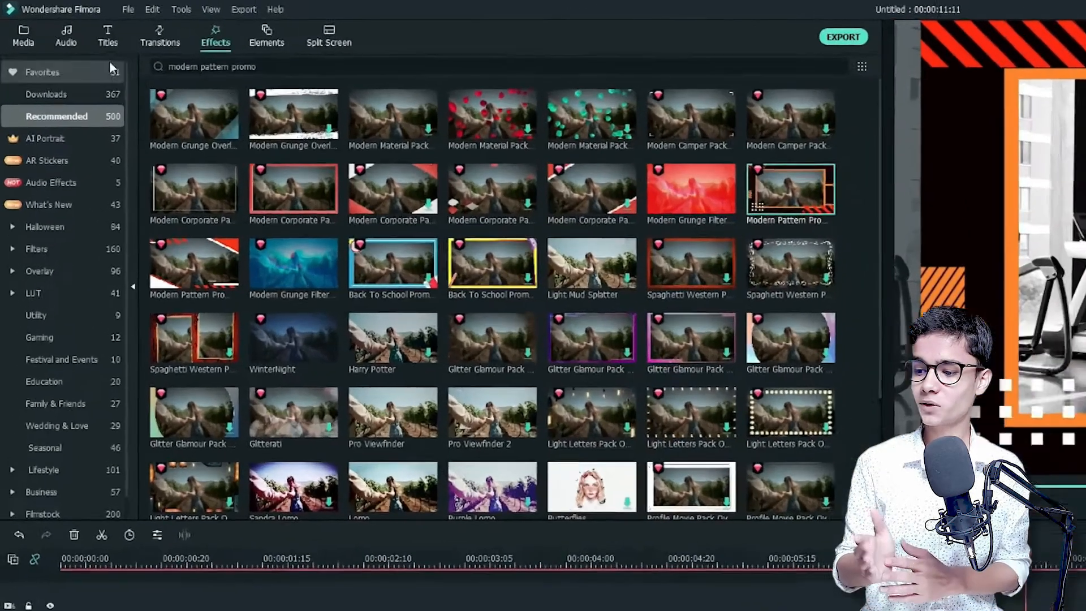
Search the titles for modern pattern promo and add the orange FILMORA DESIGN title on the track above the overlay
left_click(66, 23)
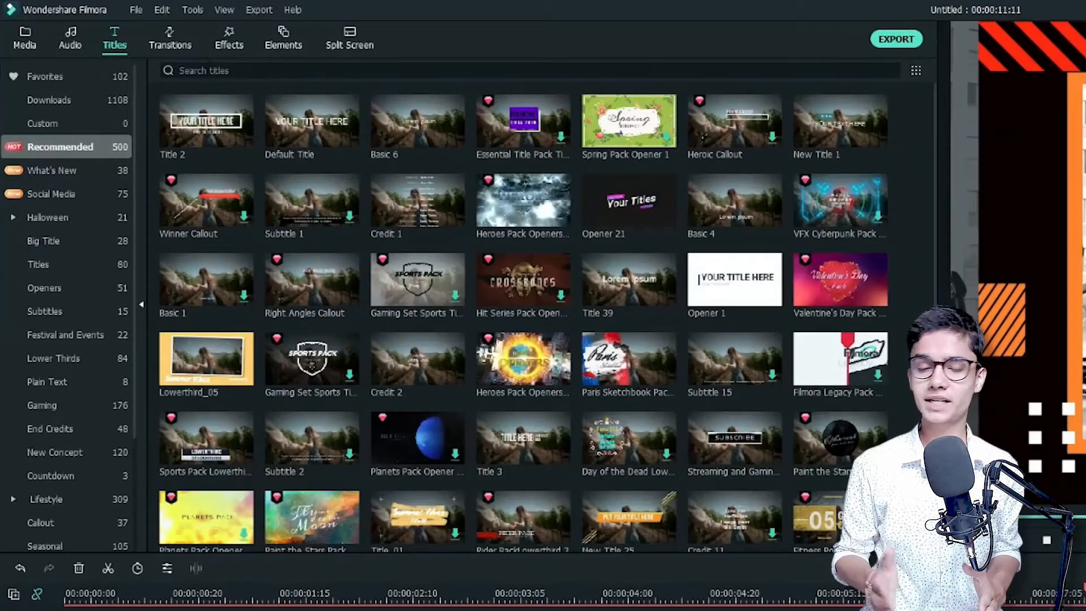
left_click(210, 70)
type("modern pattern promo")
key("Return")
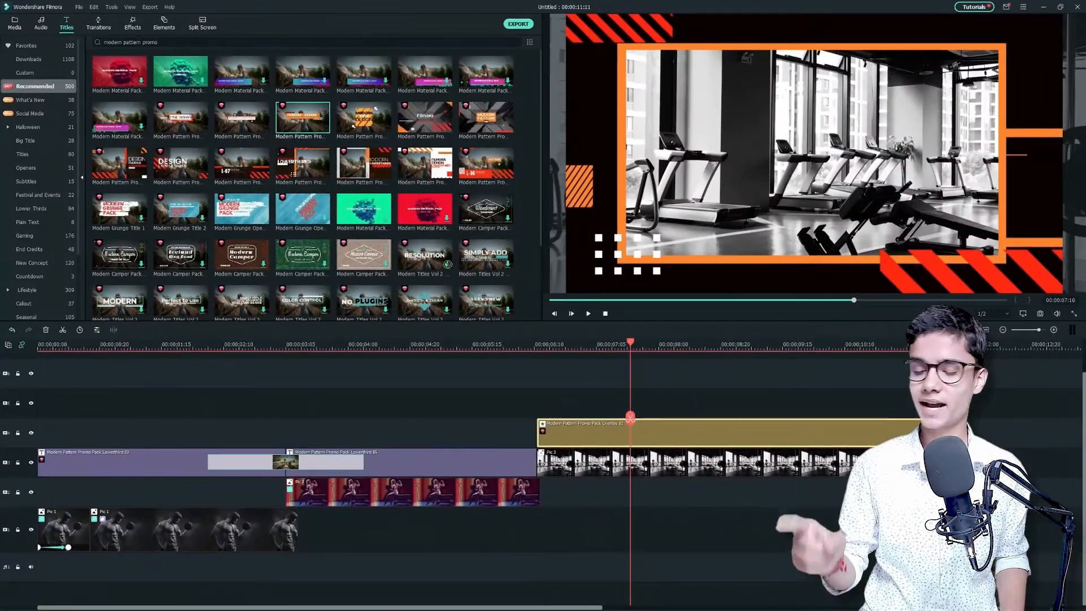
left_click_drag(447, 264, 551, 396)
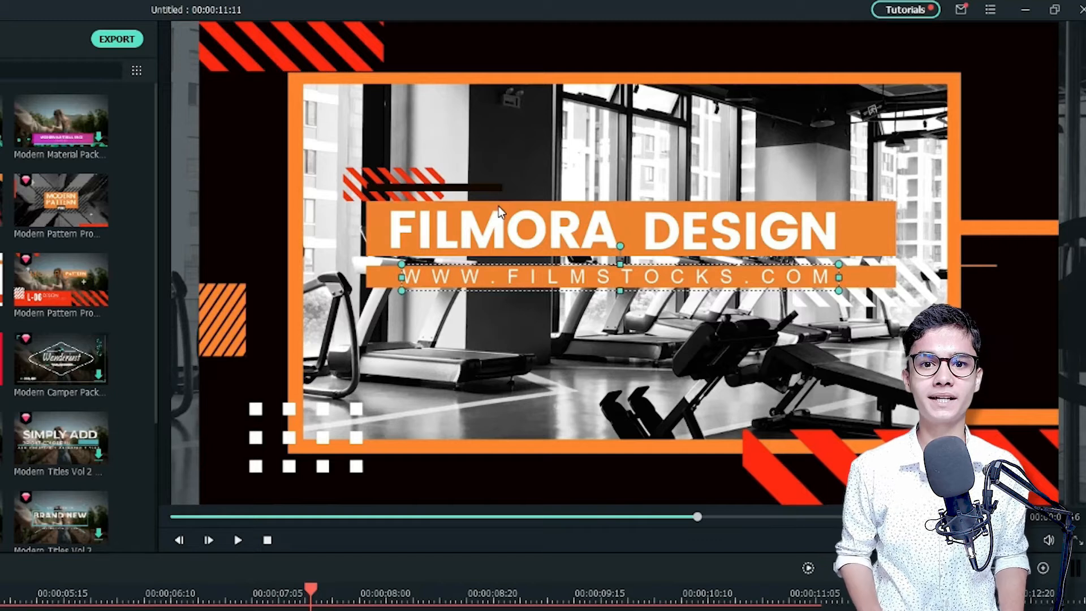
Move the title's orange bars to the upper part of the frame and replace FILMORA with SHAPE YOUR BODY TODAY on the upper bar
left_click(498, 208)
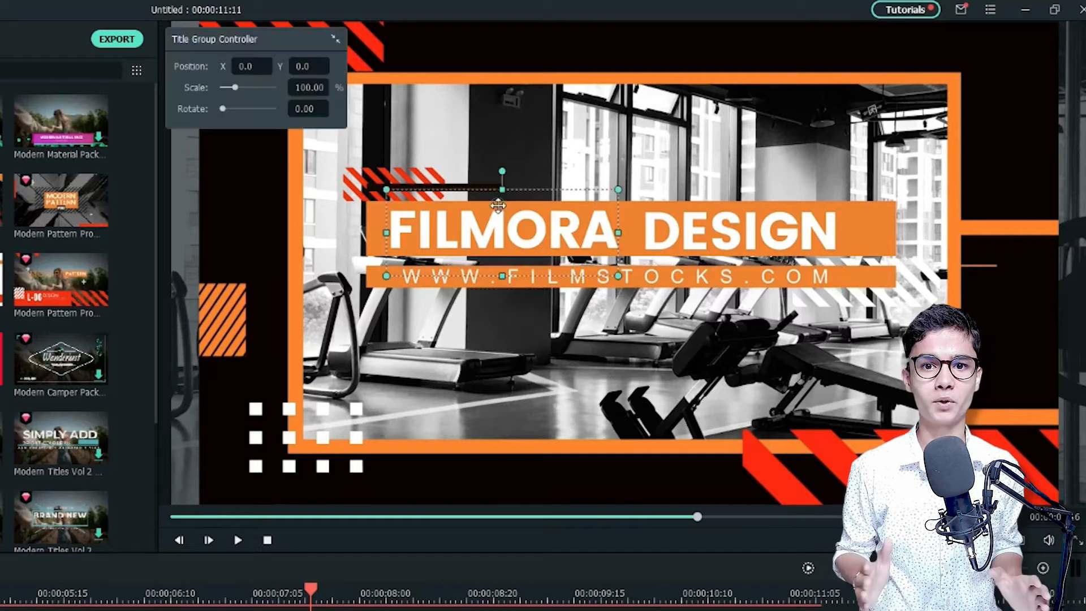
left_click_drag(370, 242, 373, 166)
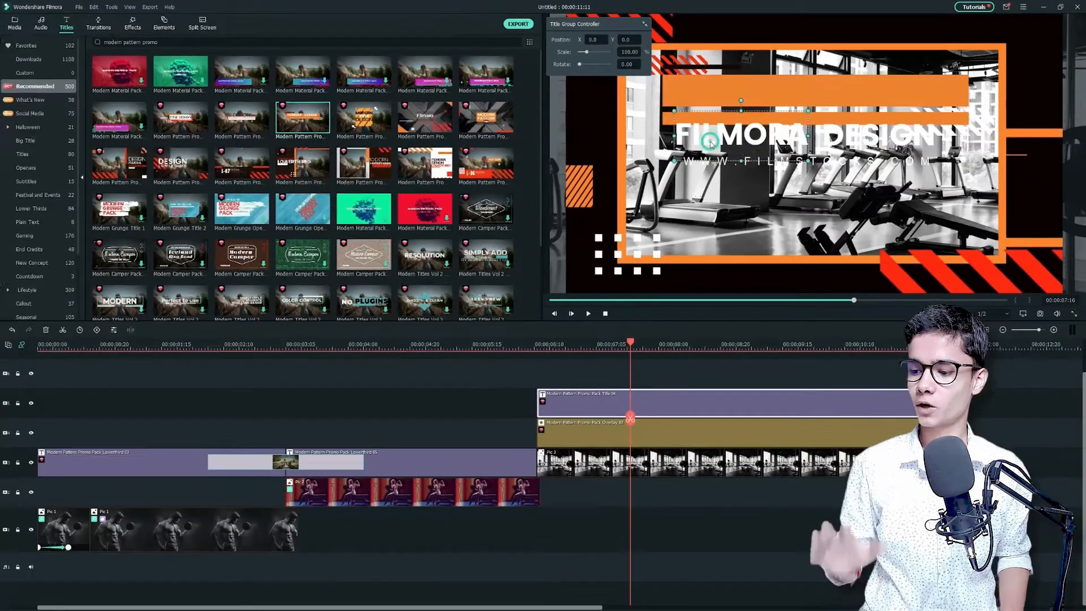
double_click(478, 228)
left_click(475, 314)
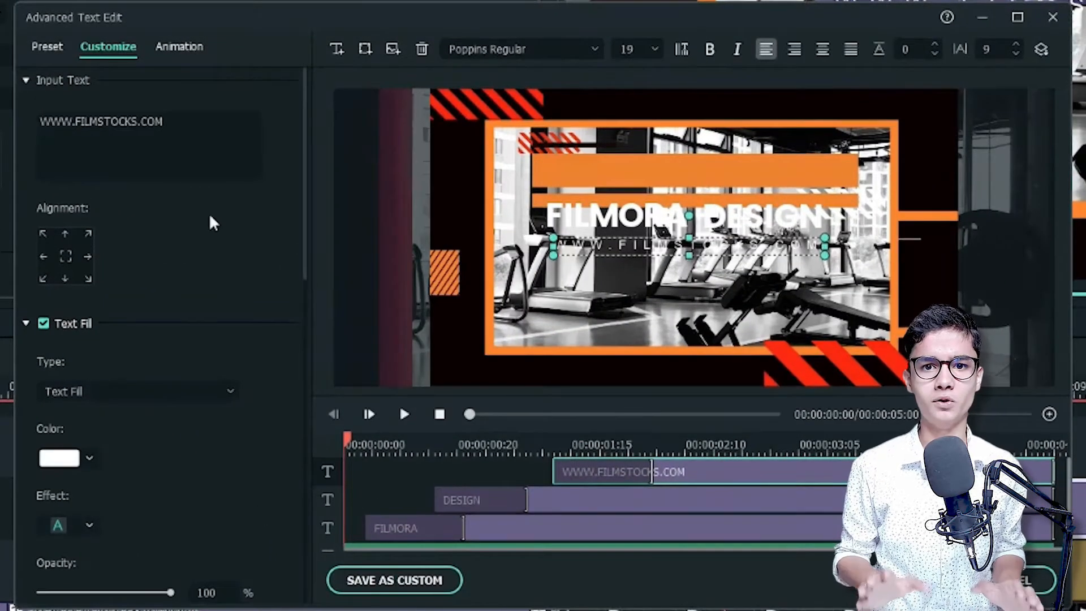
left_click(747, 526)
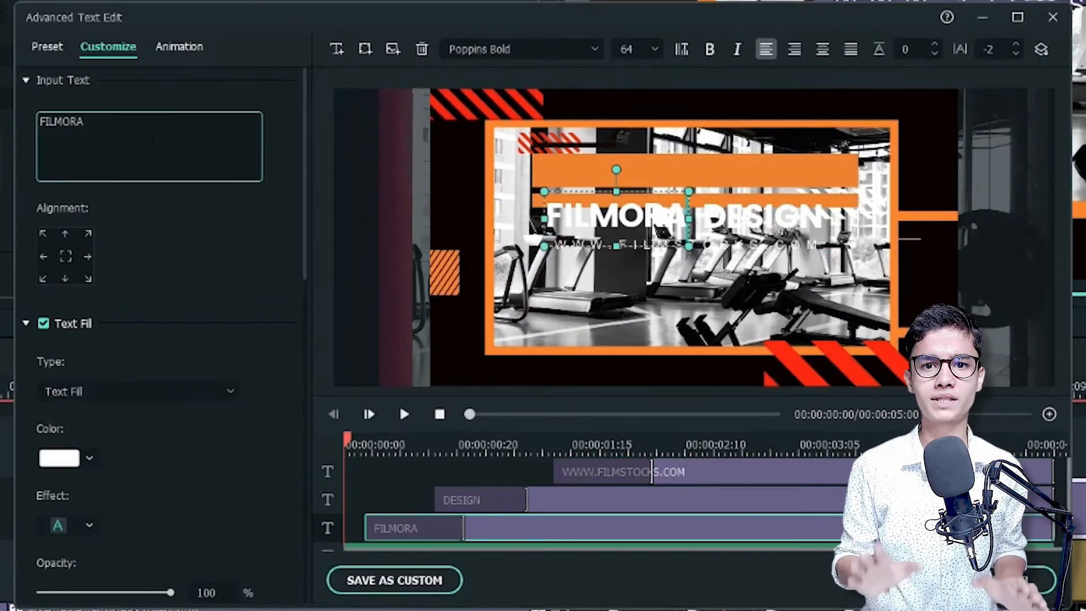
type("Y TODAY")
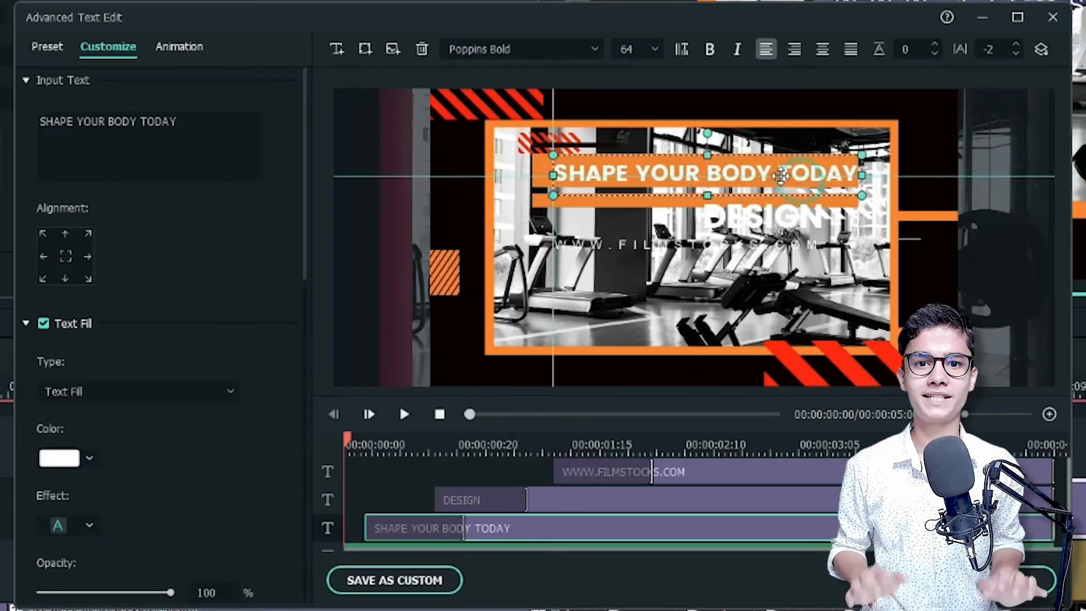
left_click(189, 125)
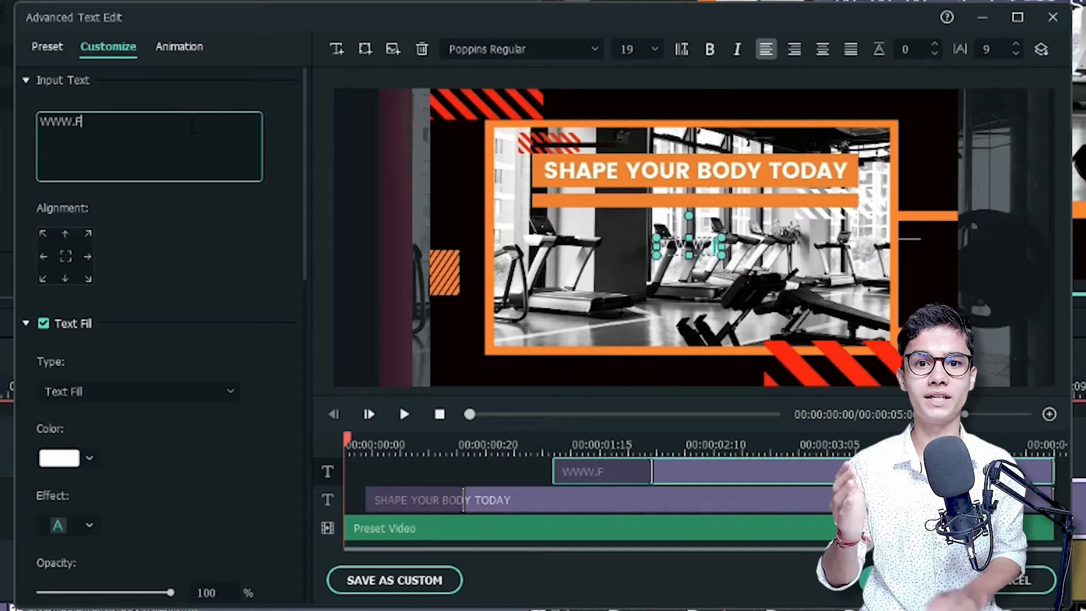
type("COM")
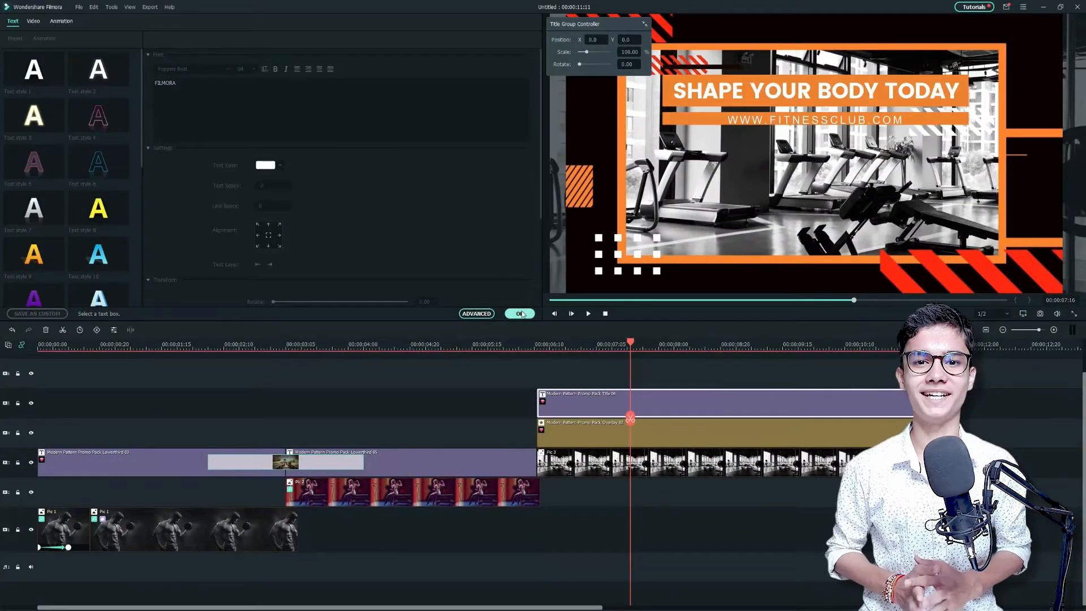
left_click(504, 319)
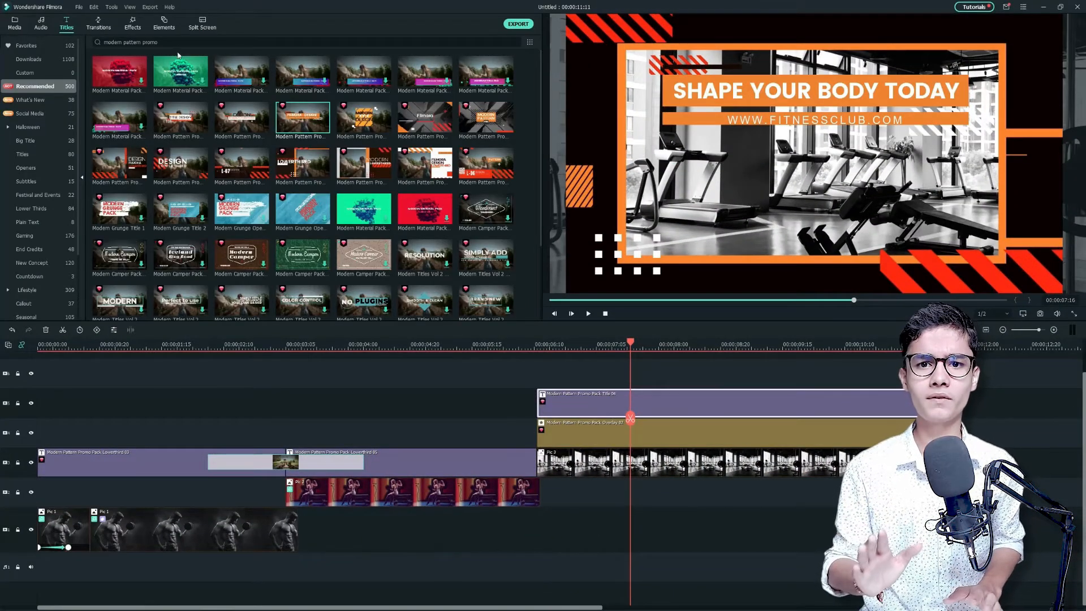
Search the titles for essential title pack and add the yellow-box title on the track above the orange title
key("BackSpace")
key("BackSpace")
key("BackSpace")
key("BackSpace")
key("BackSpace")
key("BackSpace")
key("BackSpace")
key("BackSpace")
key("BackSpace")
key("BackSpace")
key("BackSpace")
key("BackSpace")
key("BackSpace")
key("BackSpace")
key("BackSpace")
key("BackSpace")
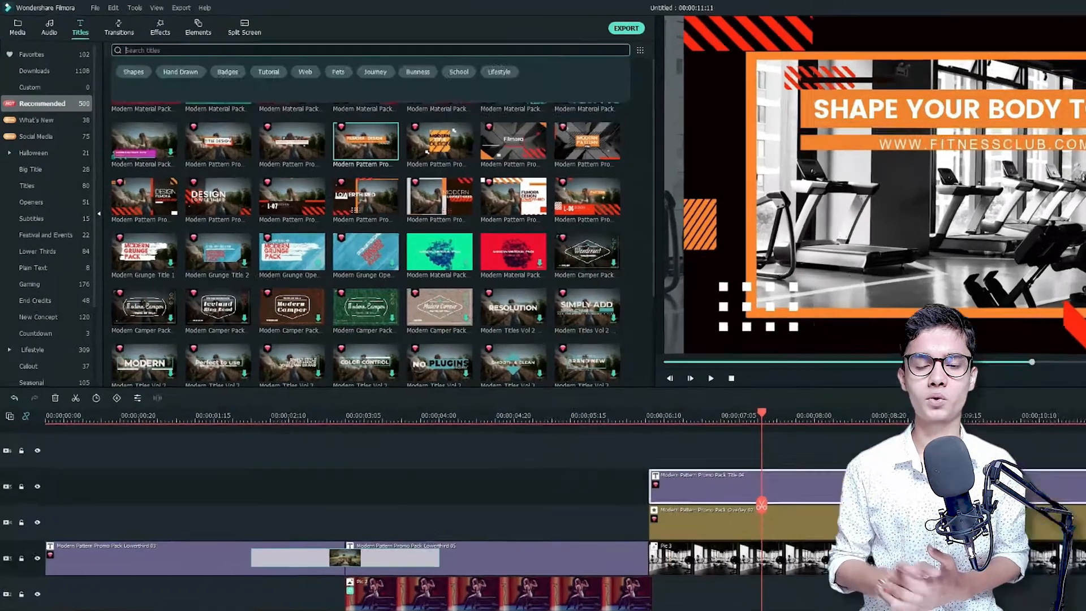
type("essential title pack")
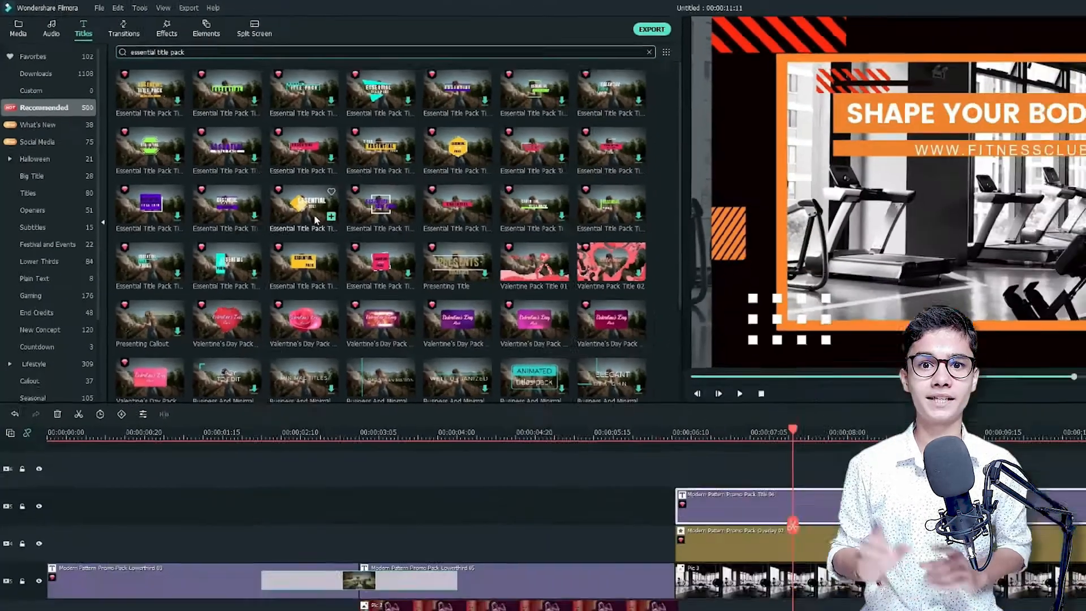
left_click_drag(242, 210, 534, 366)
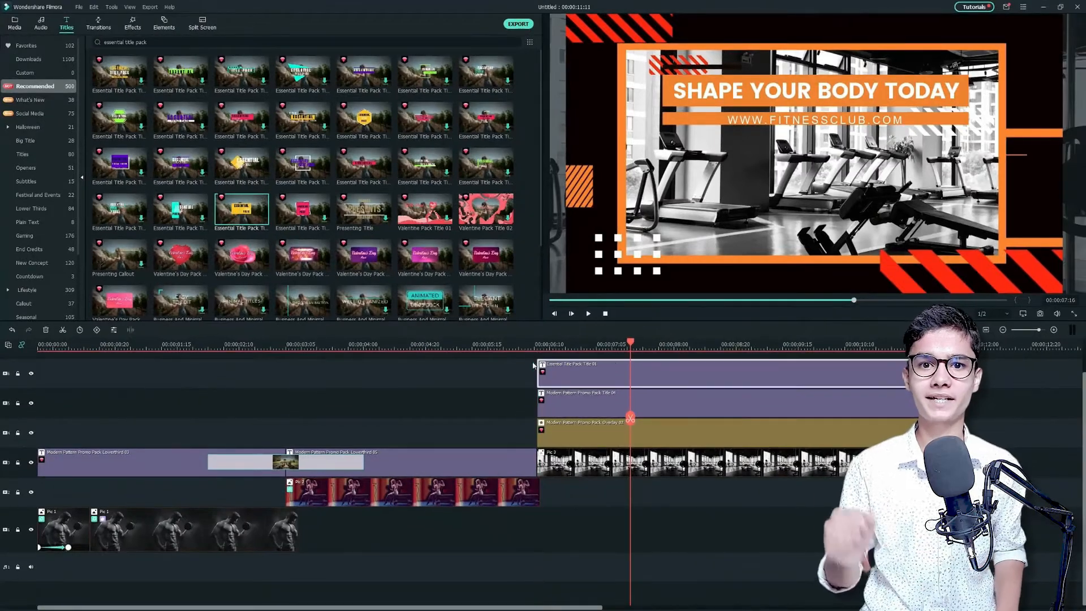
Move the new title's yellow box below the orange bars and change ESSENTIAL to a resized JOIN US inside the box
left_click(735, 178)
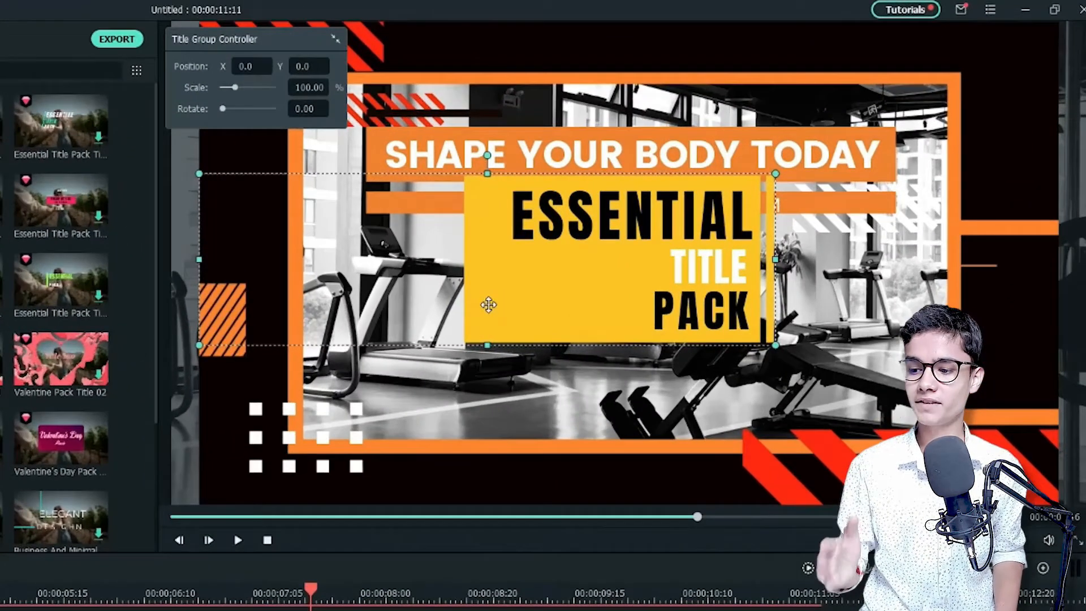
left_click_drag(495, 358, 498, 360)
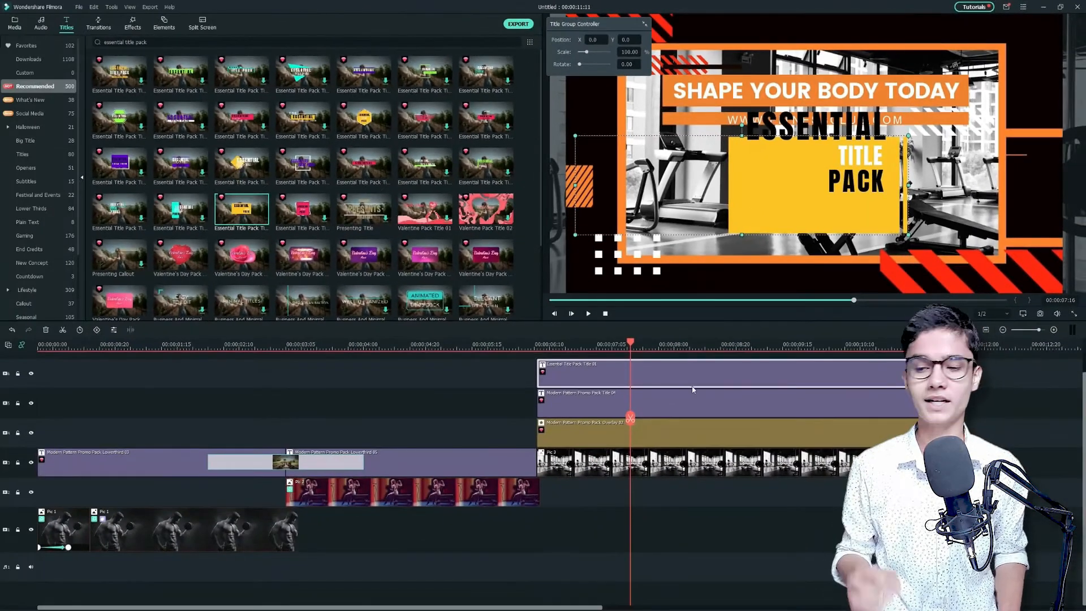
double_click(664, 376)
left_click(476, 314)
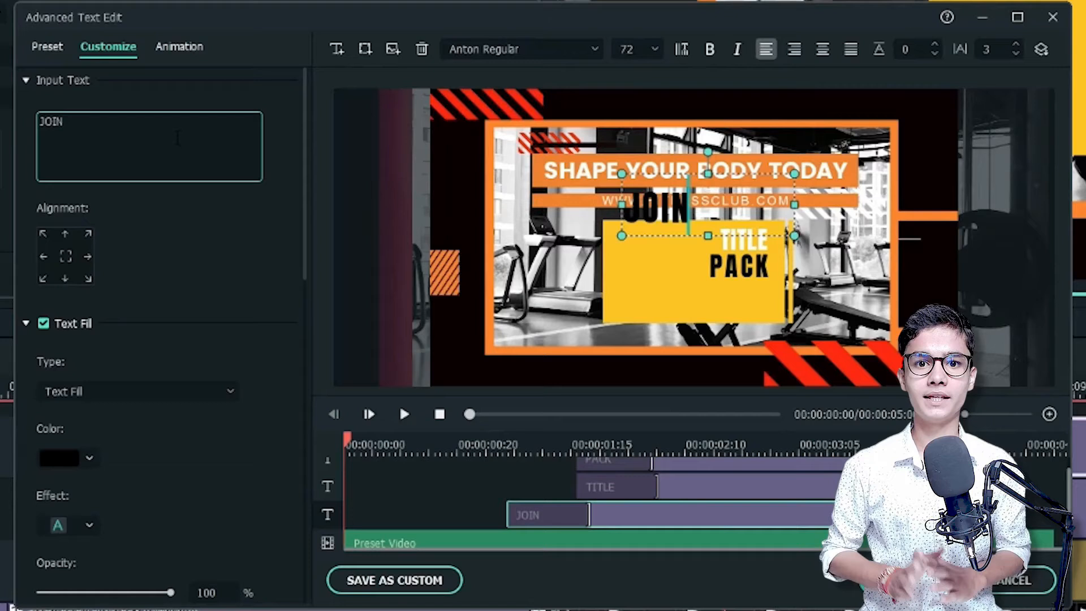
type("US")
left_click(655, 49)
left_click(628, 196)
left_click_drag(679, 209, 680, 255)
Change TITLE to MORE INFO and PACK to CALL: with the contact phone number, and arrange both lines below JOIN US
left_click(776, 489)
double_click(137, 131)
type("M")
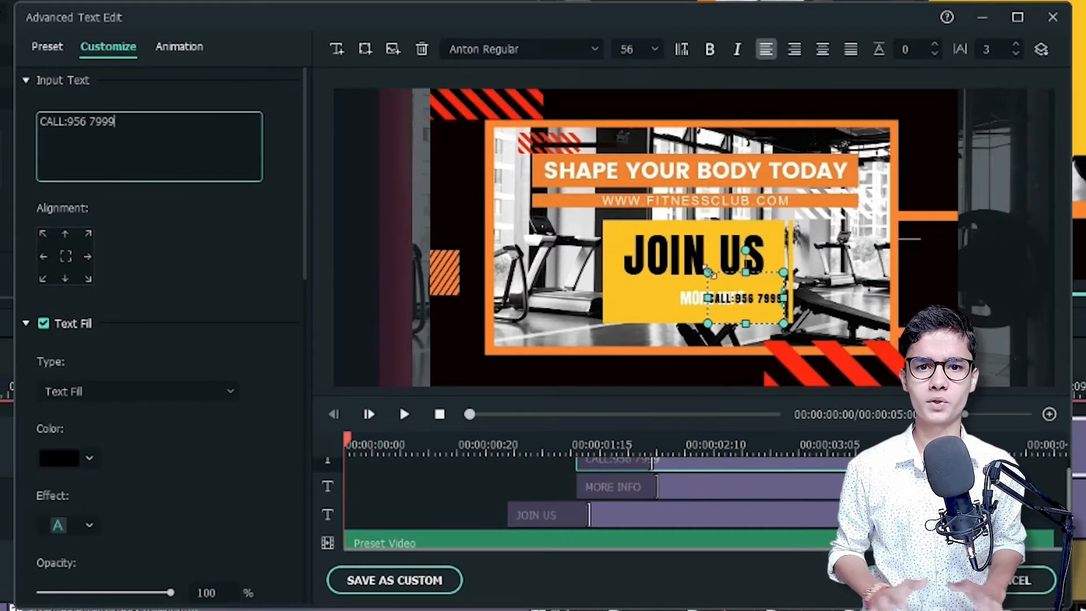
left_click_drag(774, 305, 756, 313)
left_click(709, 485)
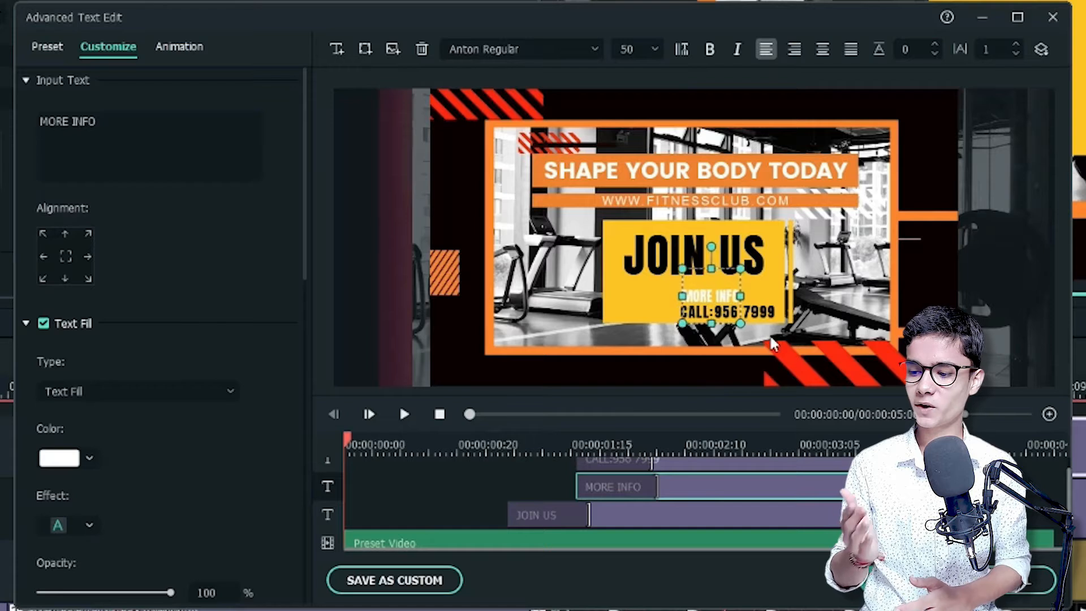
left_click(755, 312)
left_click(826, 276)
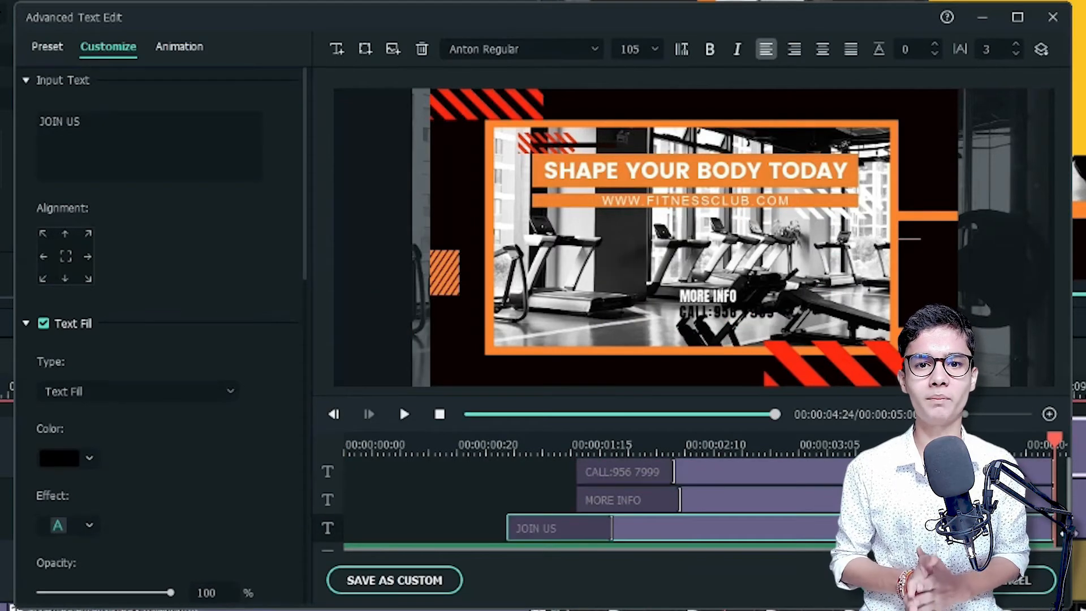
Apply the Erase animation to the phone number, MORE INFO and JOIN US text lines and accept the title edits
left_click(795, 470)
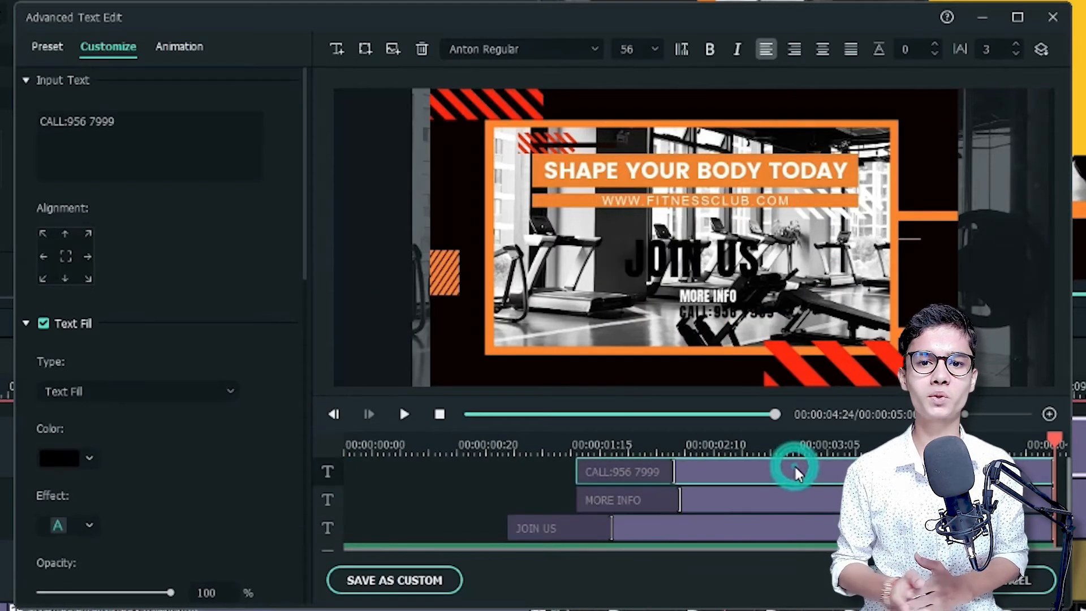
left_click(180, 48)
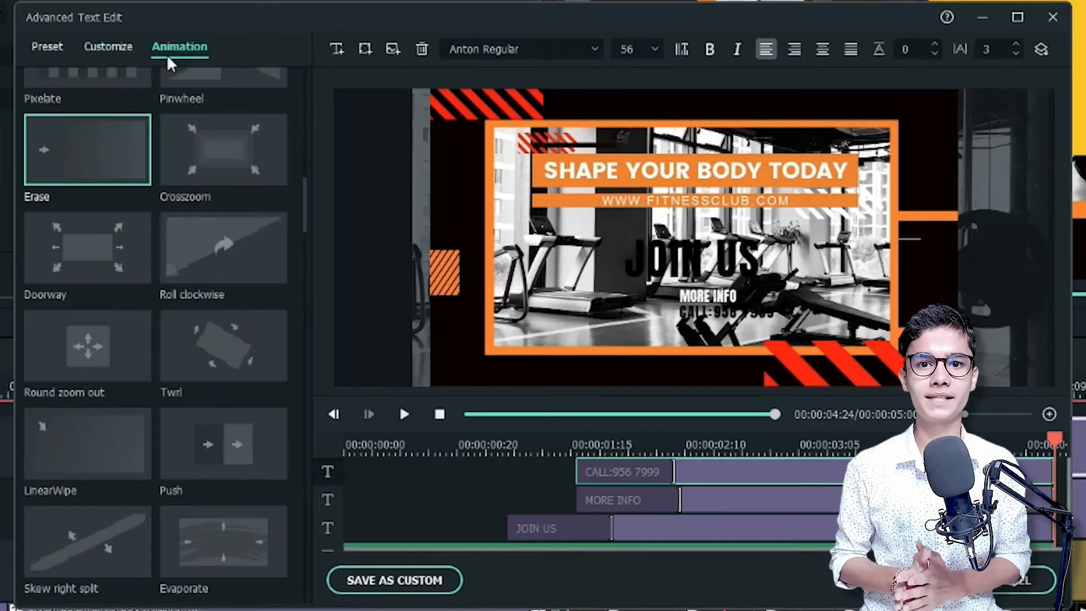
left_click(97, 149)
left_click(83, 159)
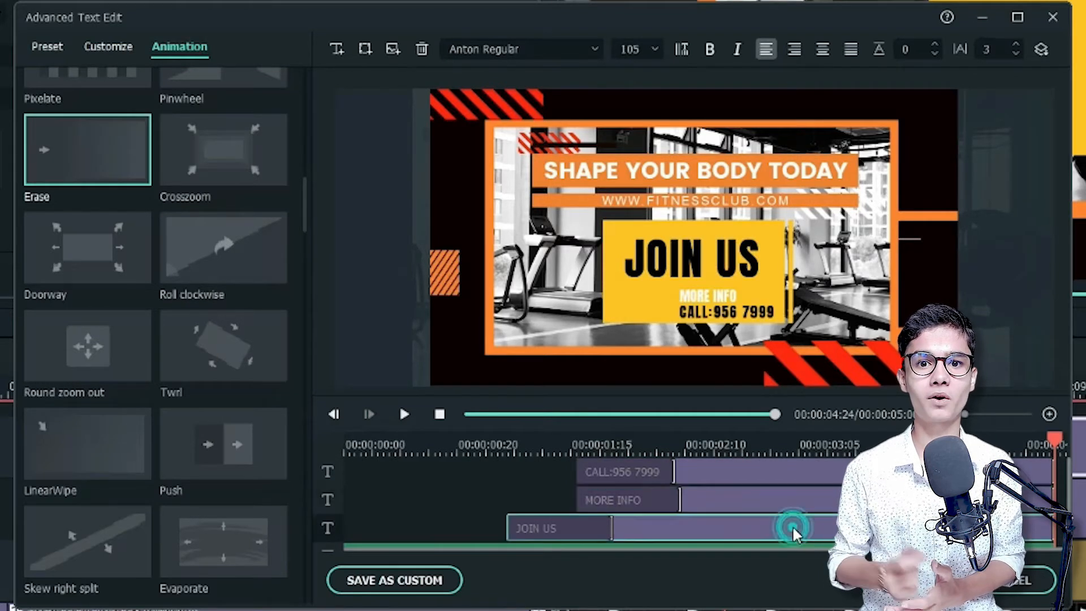
left_click(82, 158)
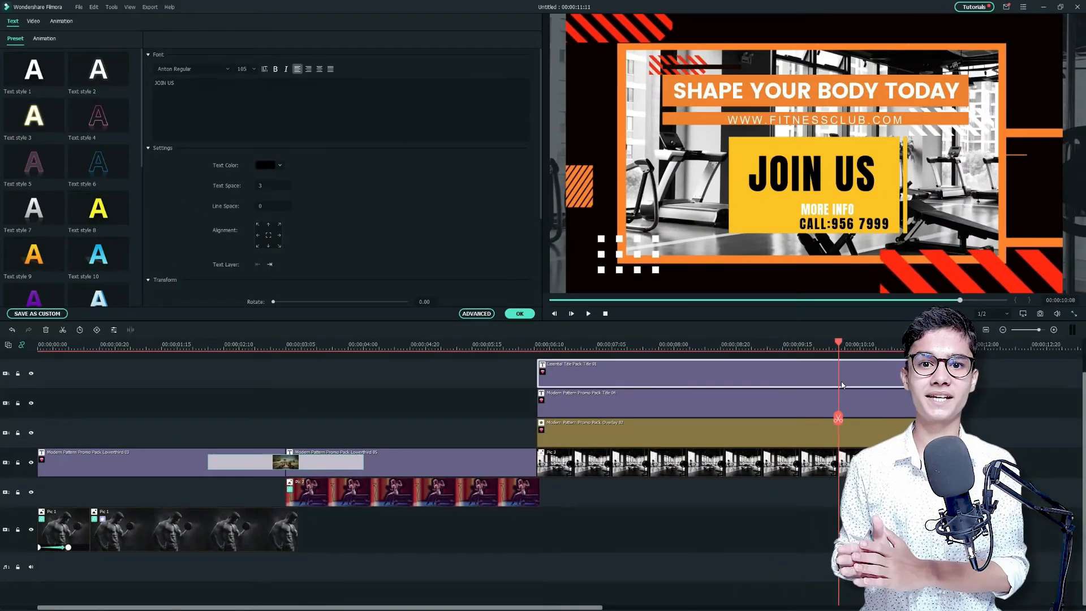
Split both upper titles, the overlay and Pic 3 at 00:00:10:09 and delete everything after the cut
left_click(864, 400, "ctrl")
left_click(863, 433, "ctrl")
left_click(860, 461, "ctrl")
left_click(841, 419)
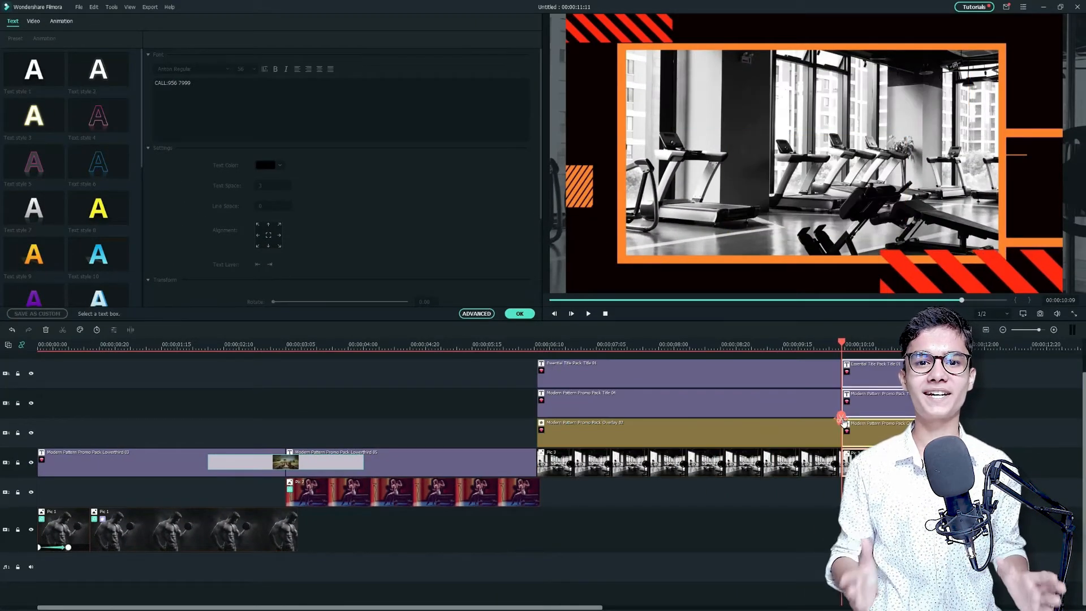
key("Delete")
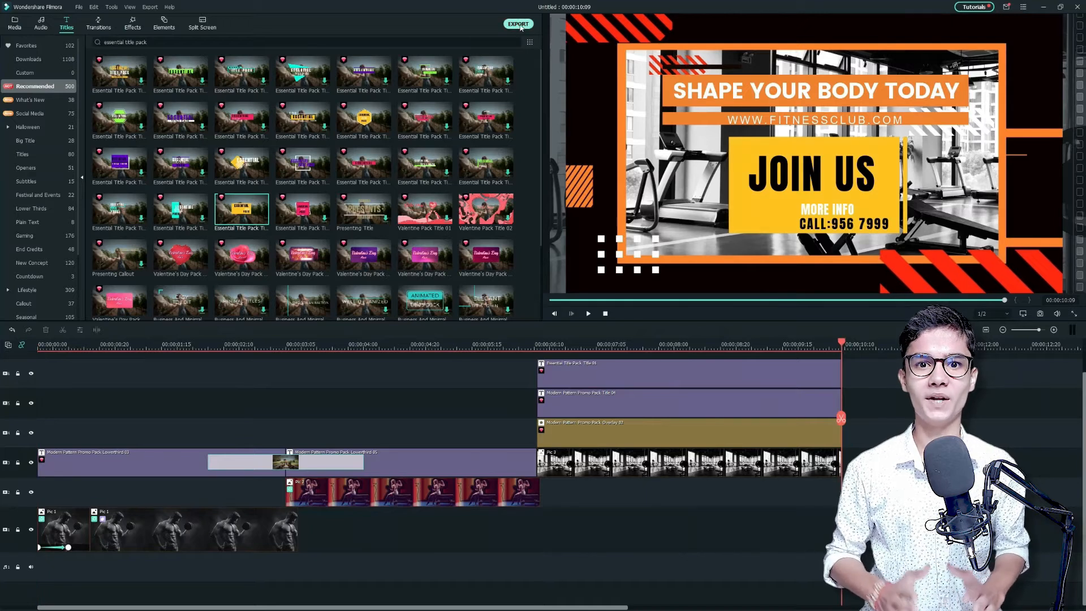
Export the finished video to the computer as an MP4 named Fitness
left_click(519, 24)
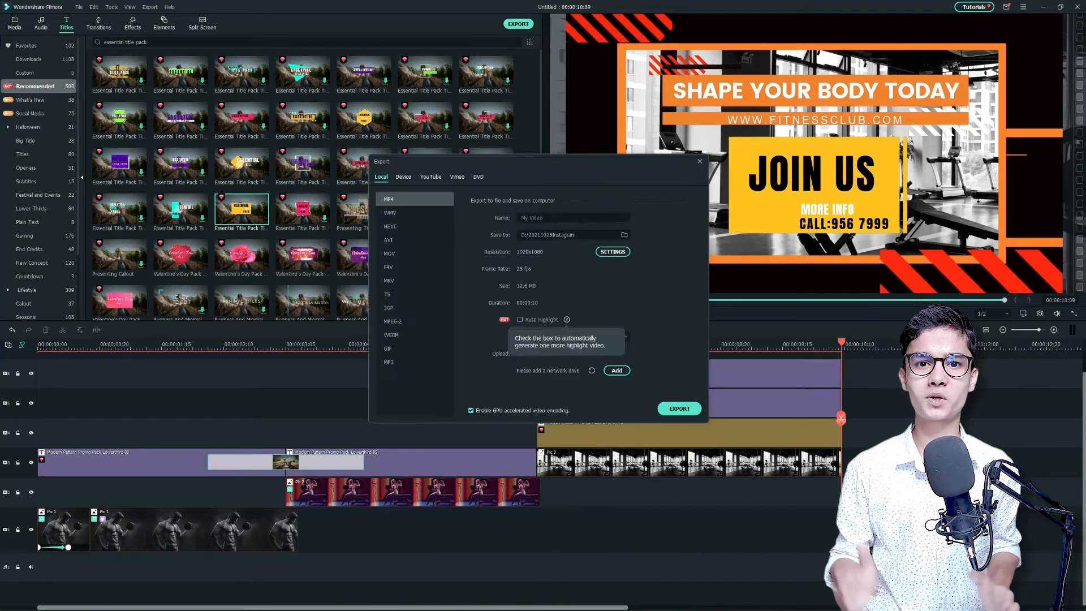
left_click(681, 410)
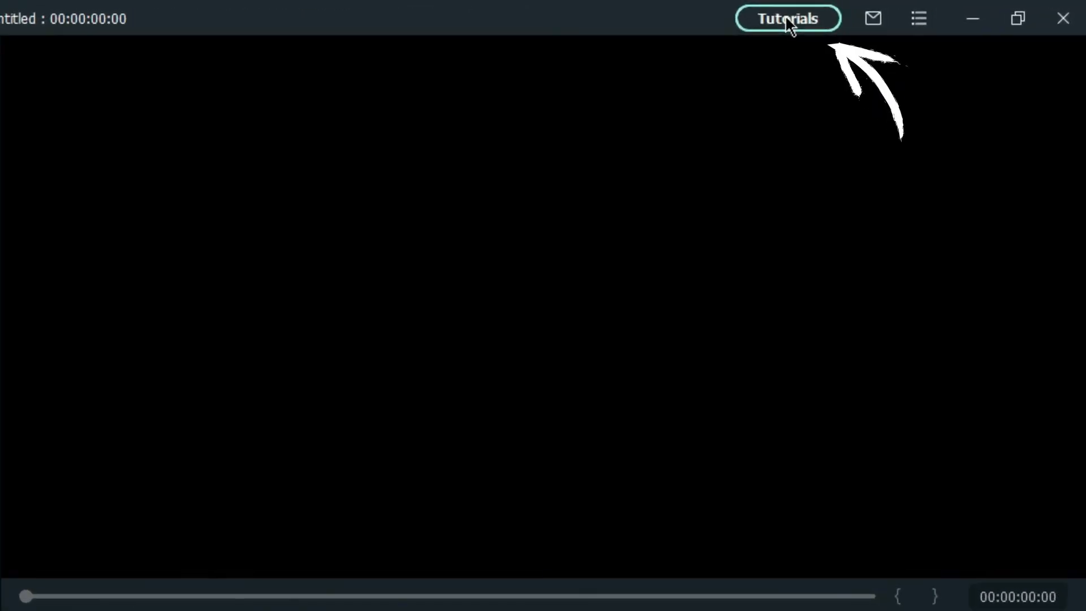
Open the Filmora Creator Academy tutorial COOL ENDING FOR YOUR TUTORIAL VIDEO and import its template into the project
left_click(788, 19)
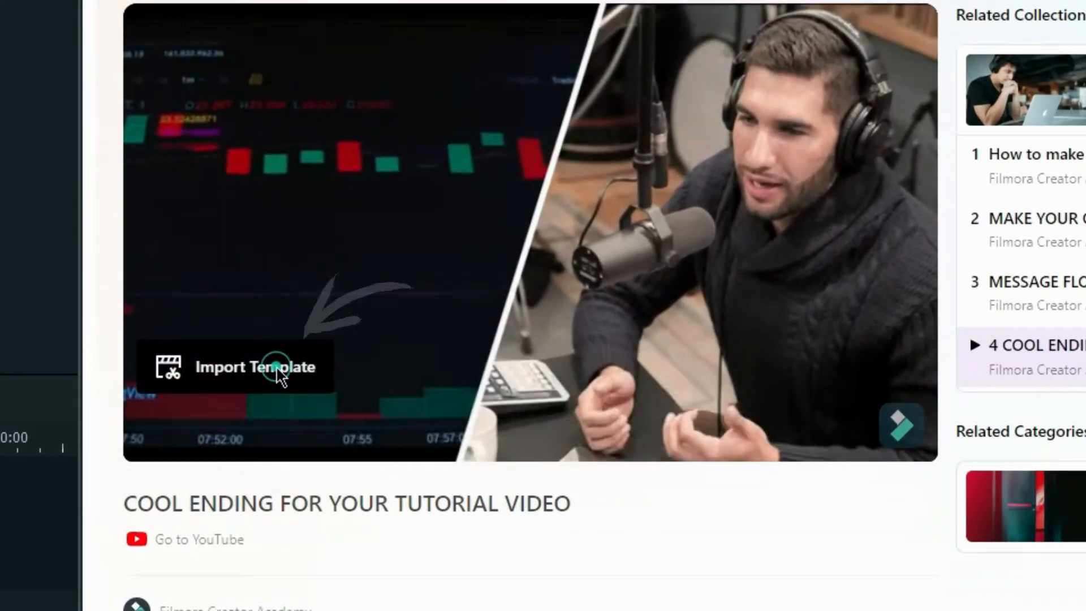
left_click(253, 361)
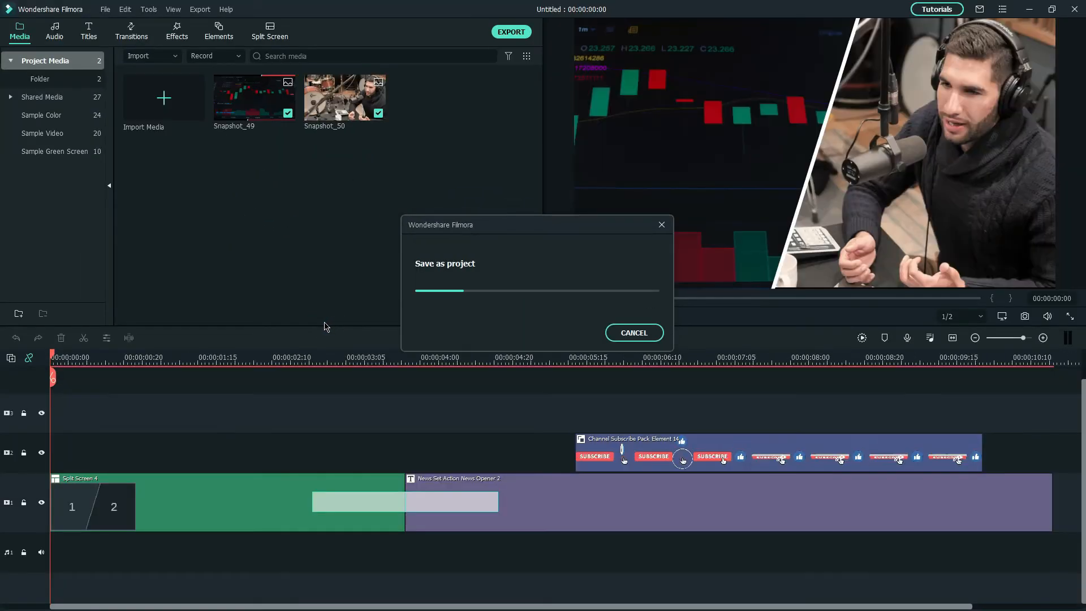
left_click_drag(653, 158, 661, 158)
left_click_drag(694, 84, 694, 142)
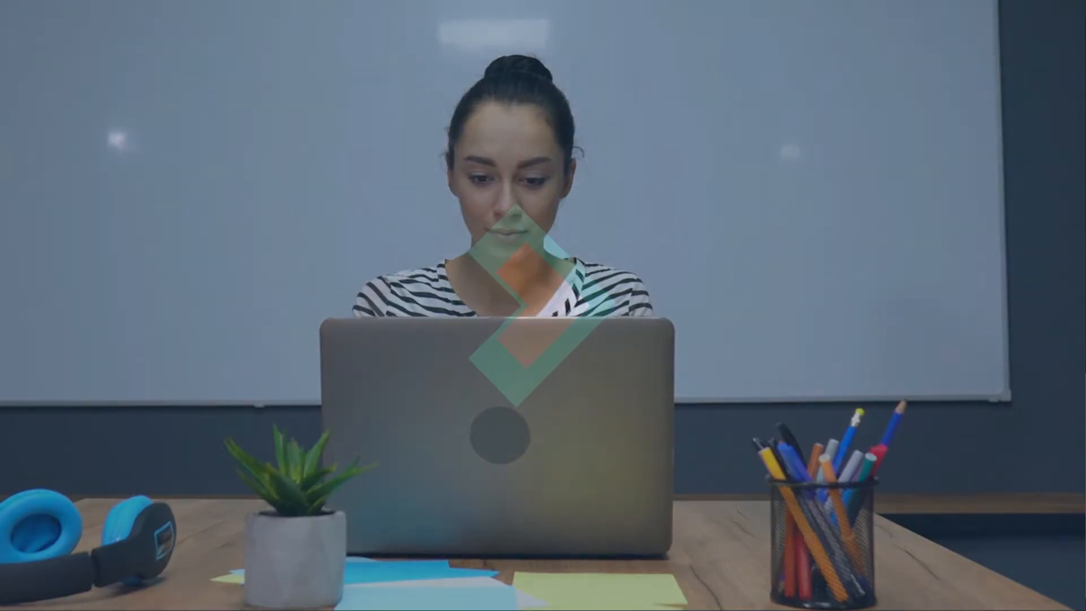